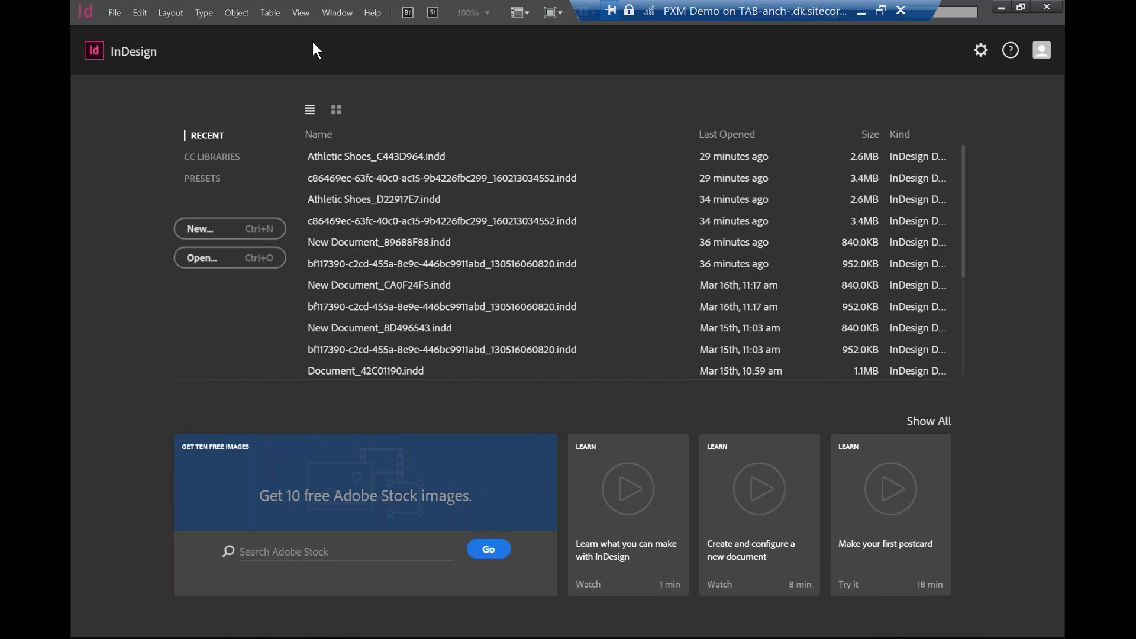
Show the Sitecore Content panel from the Window menu and move it to the top right
click(337, 17)
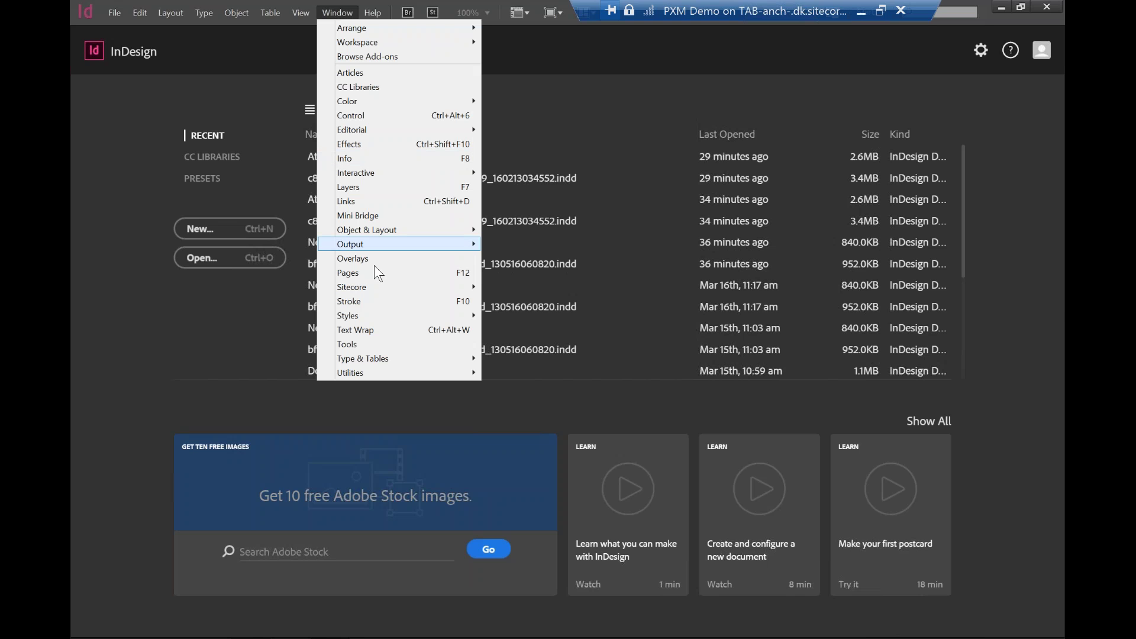
mouse_move(358, 294)
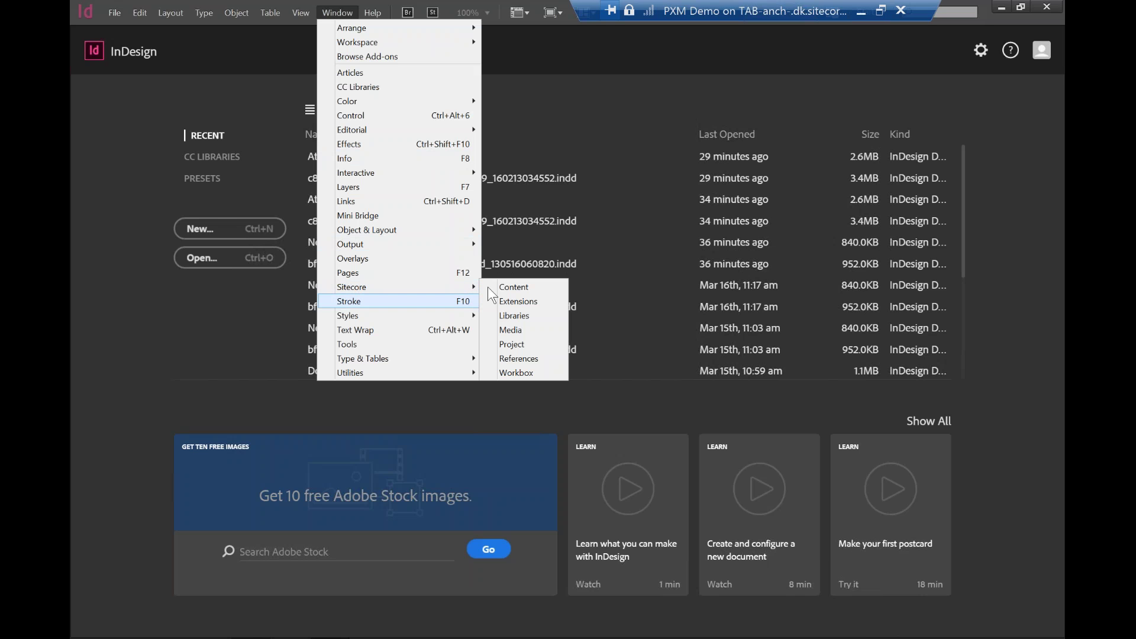
click(512, 287)
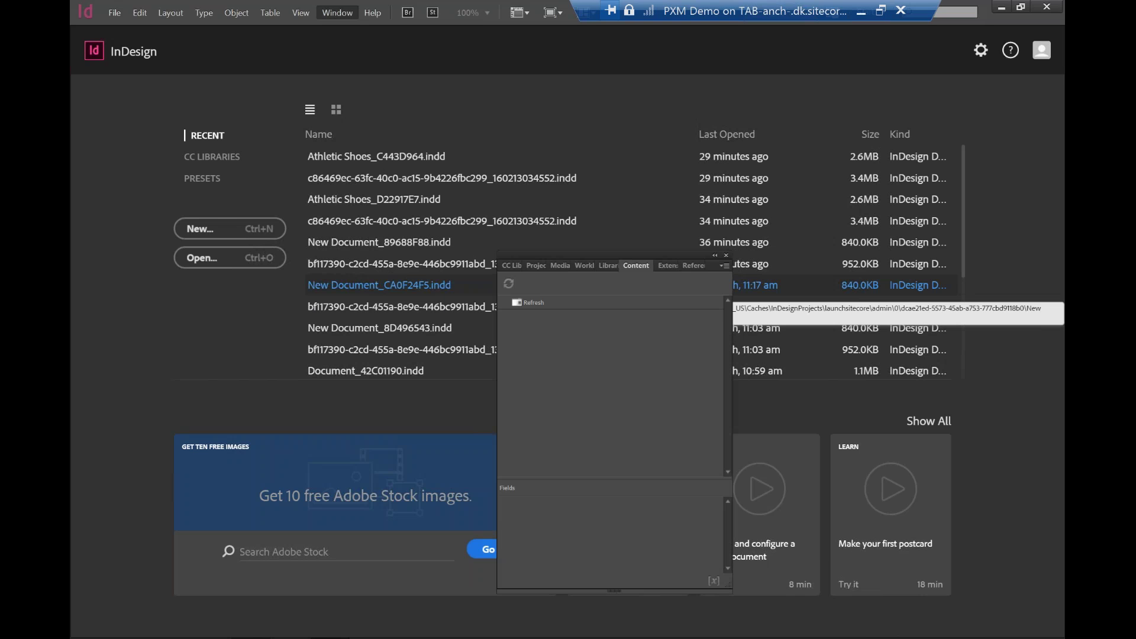
drag(628, 253, 842, 99)
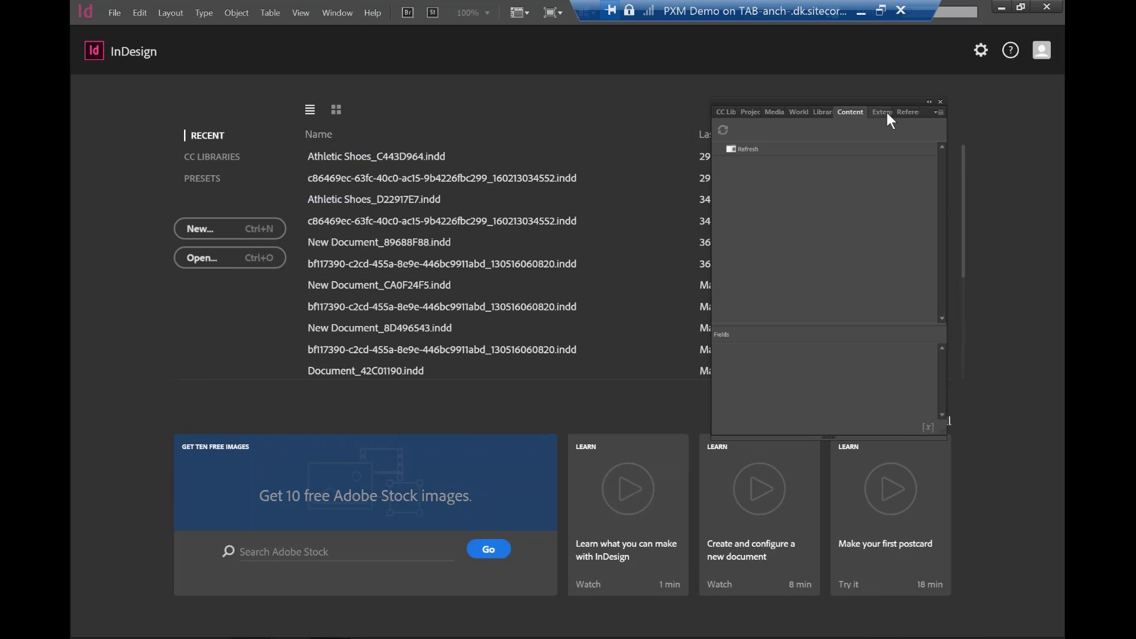
Log in to Sitecore with the account password on the launchsitecore web server
click(938, 112)
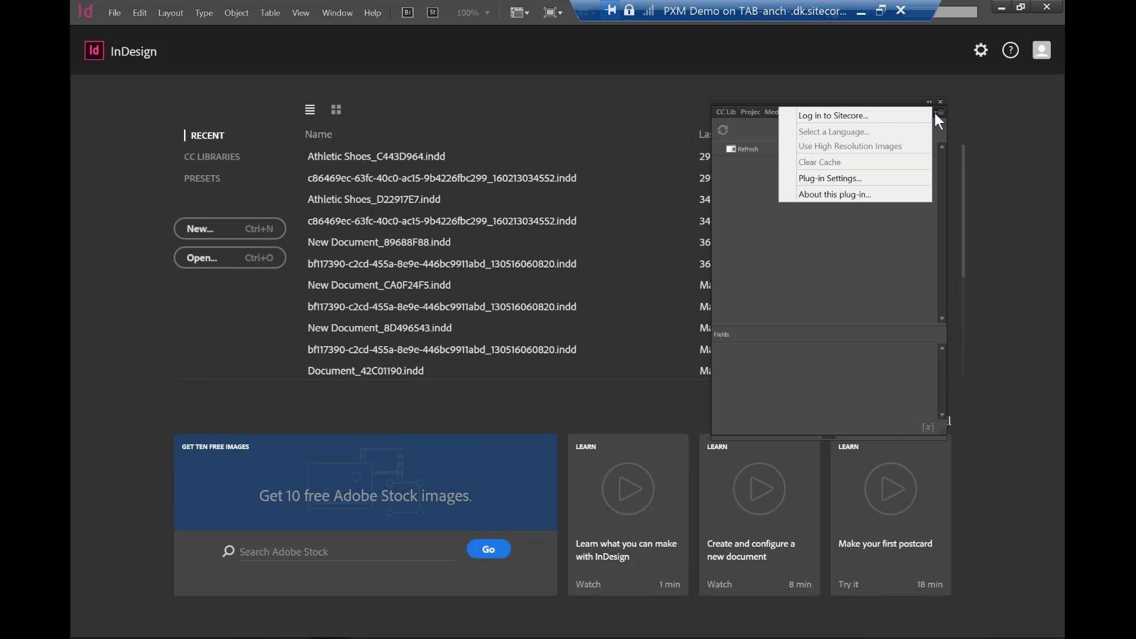
click(871, 115)
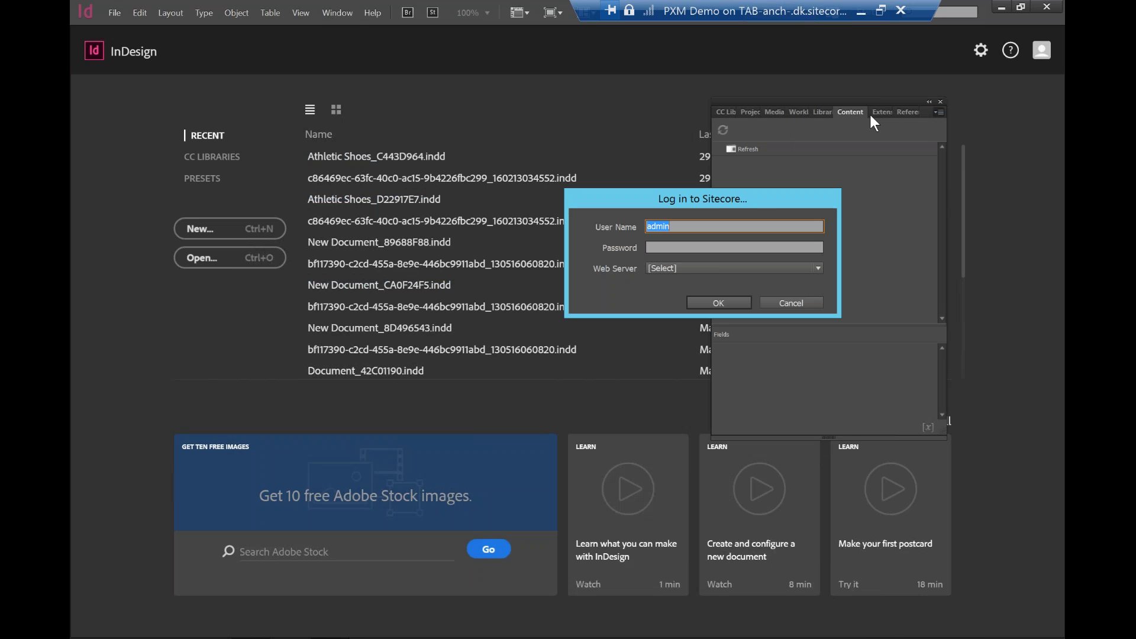
click(677, 244)
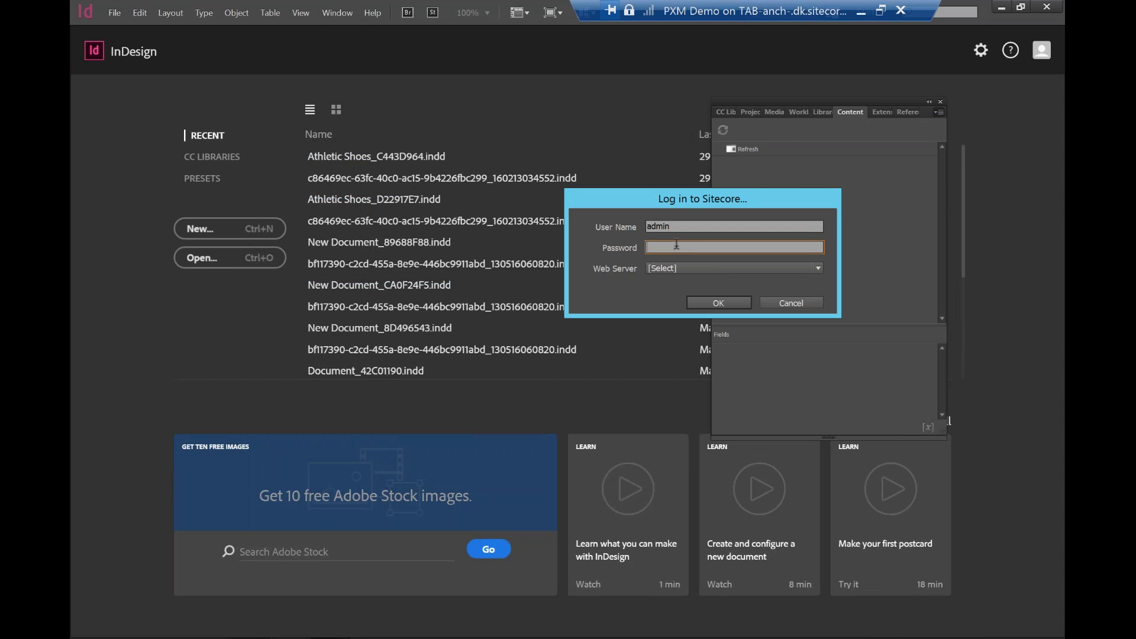
text(b)
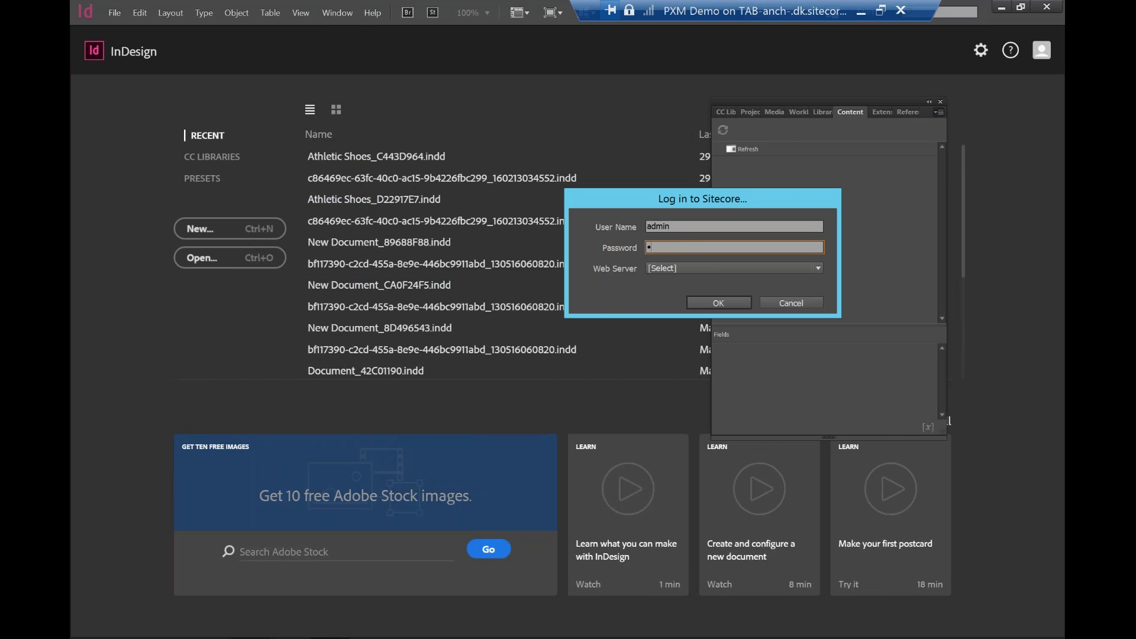
click(718, 264)
click(694, 307)
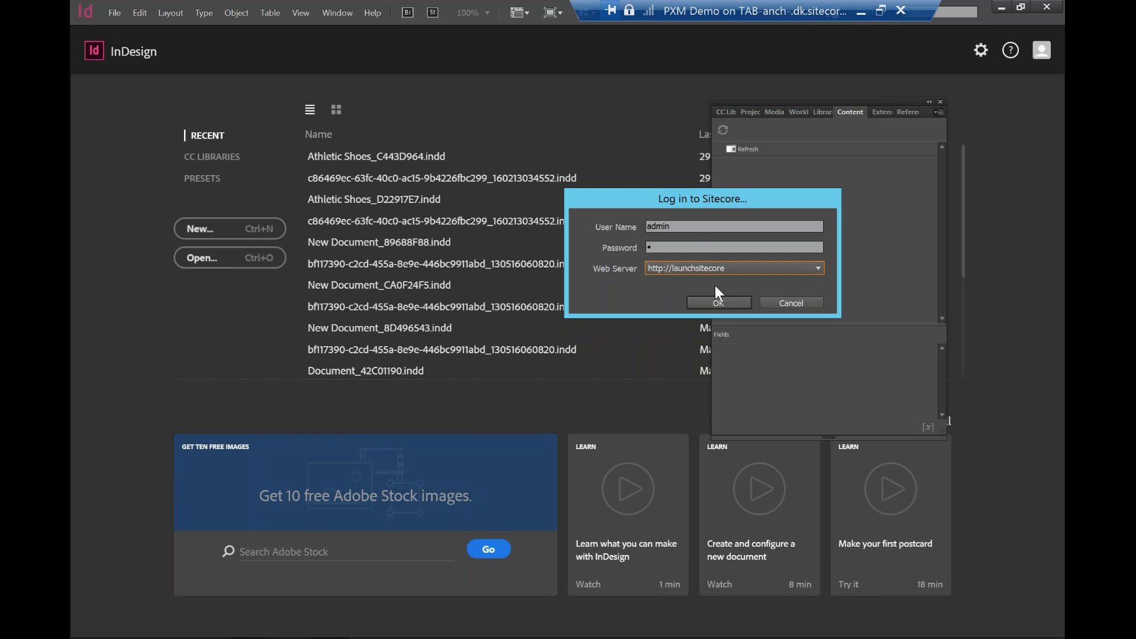
click(722, 302)
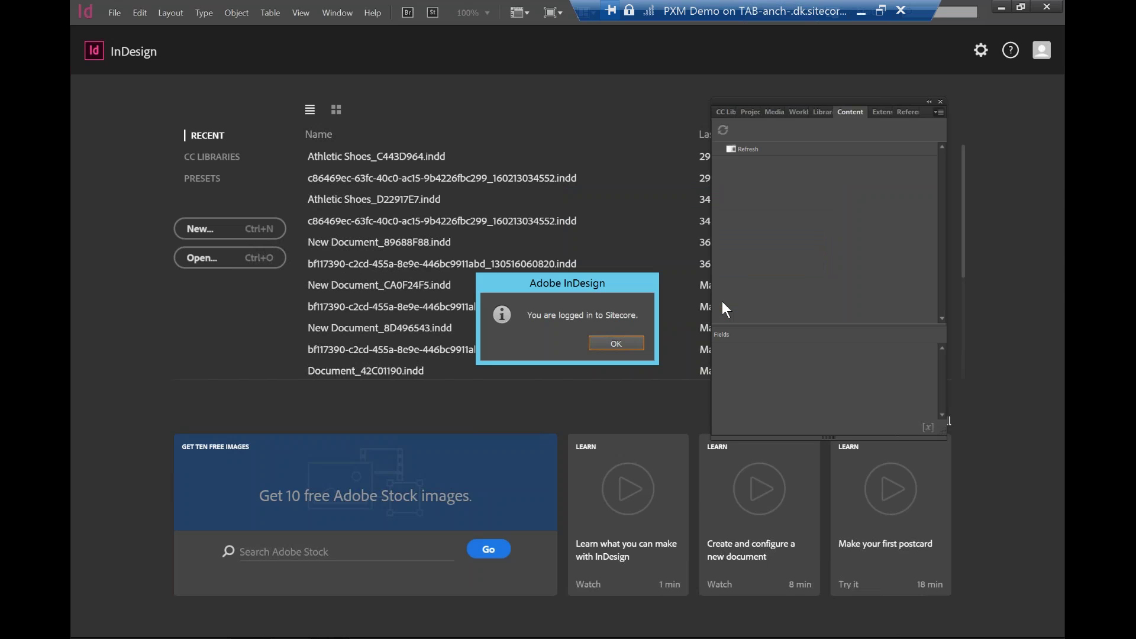
click(618, 343)
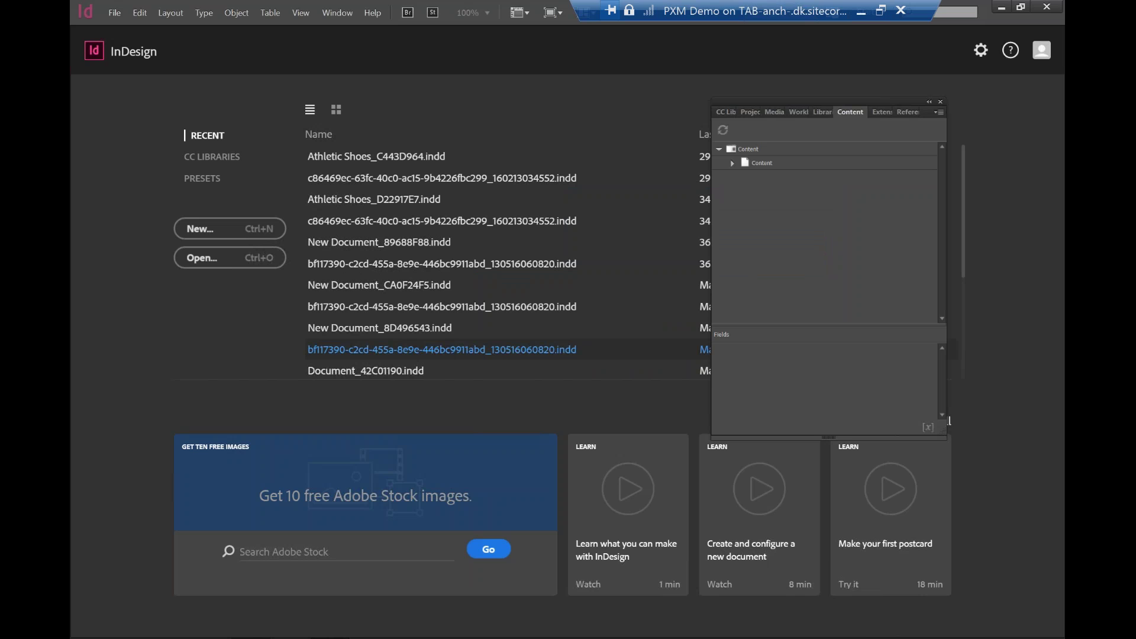
Float the Sitecore Project panel to the far left and move the panel group aside
click(748, 111)
drag(748, 111, 639, 106)
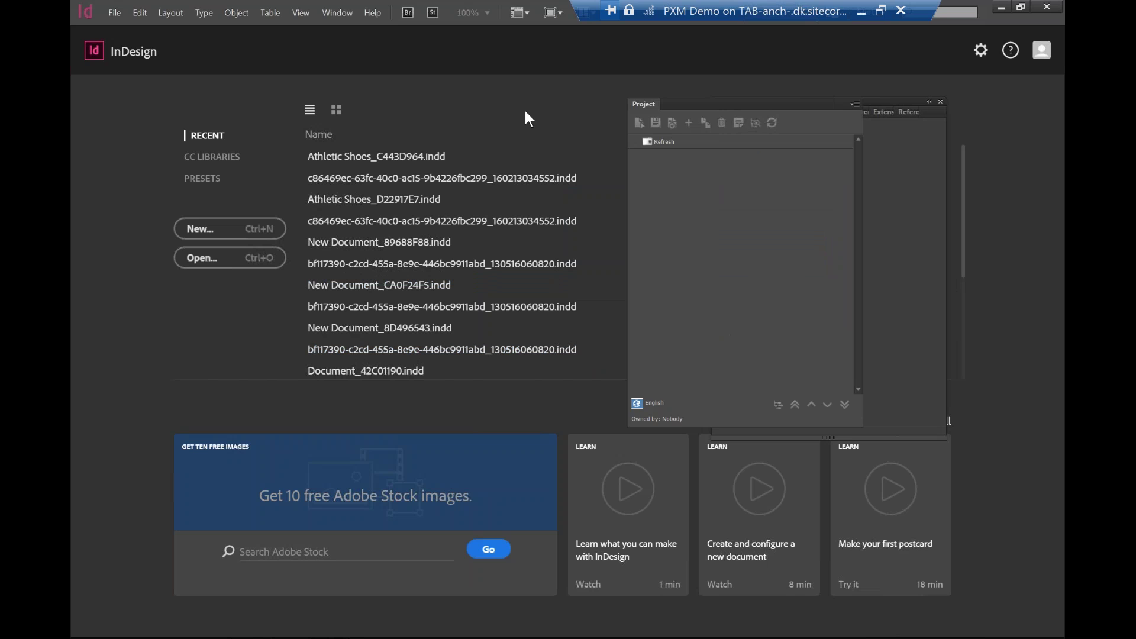
drag(525, 112, 106, 96)
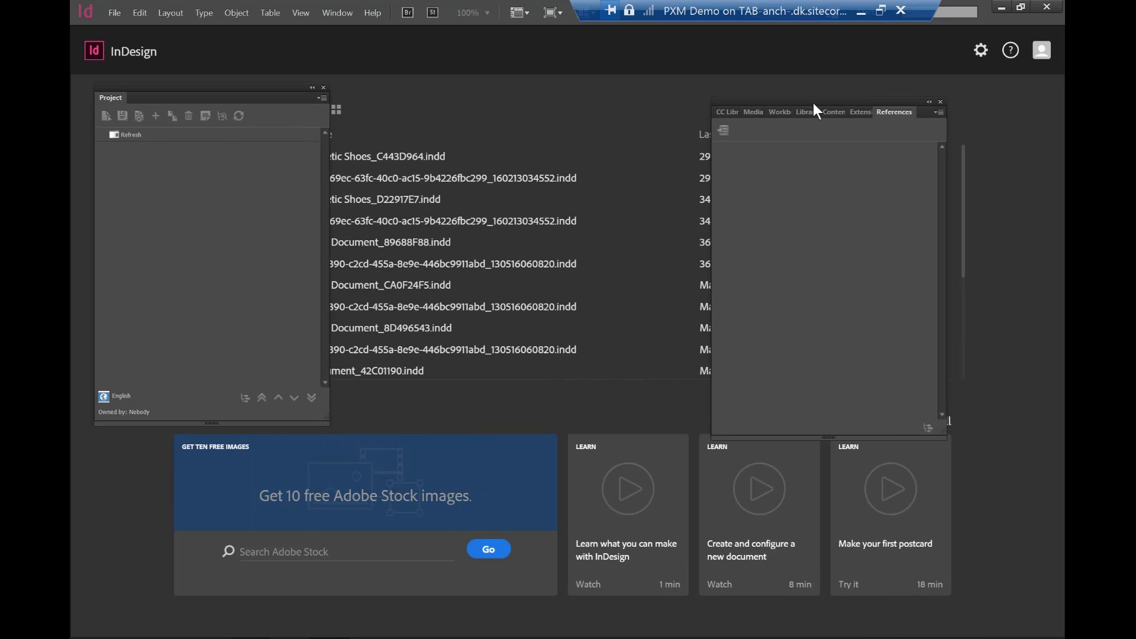
drag(814, 104, 847, 87)
Add a project with display name 'New Project' under Print Studio Projects in Libraries
click(839, 95)
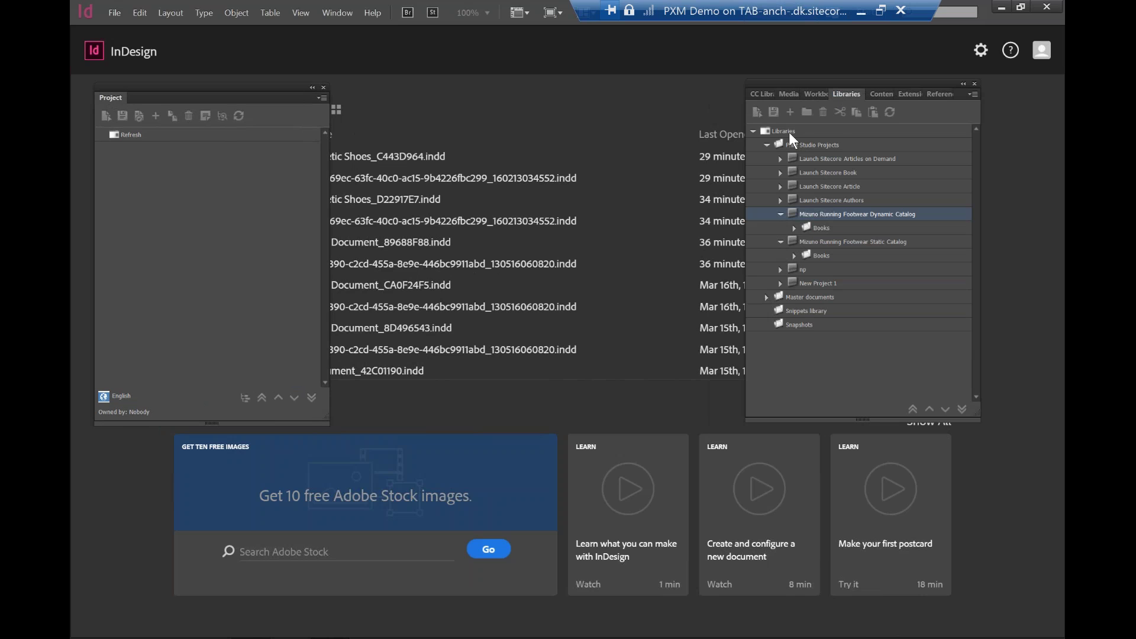
click(810, 144)
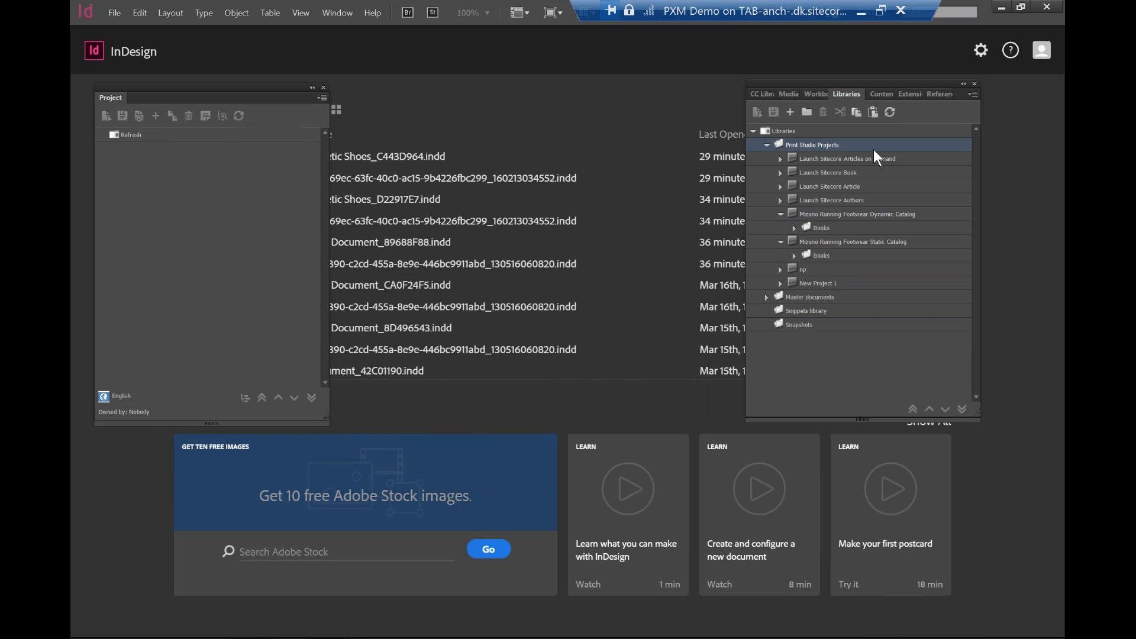
click(790, 112)
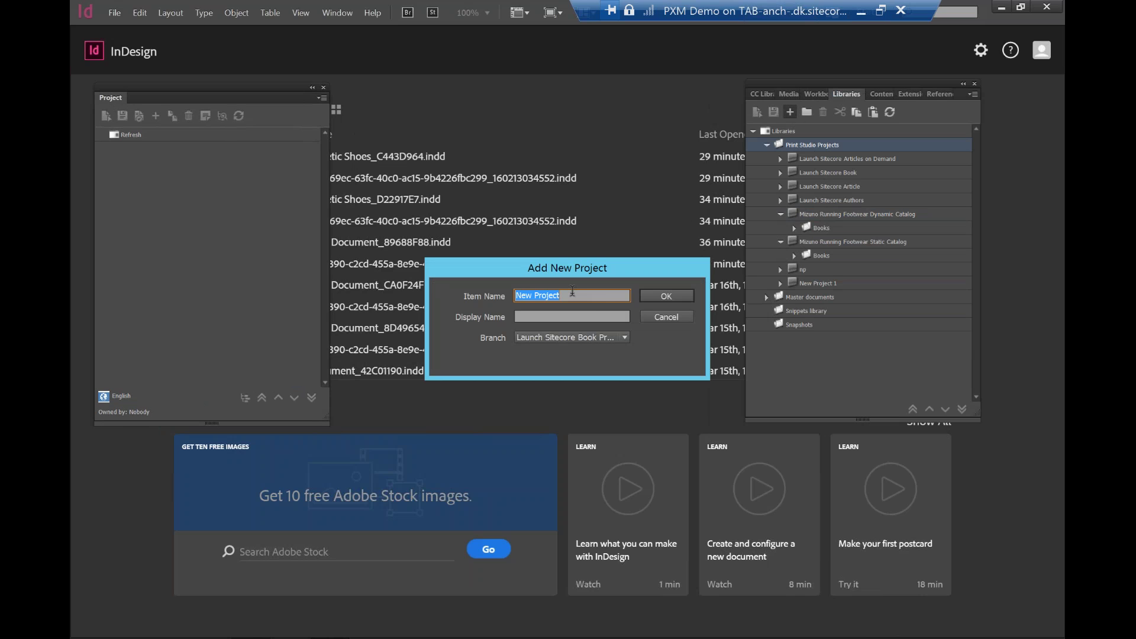
click(539, 316)
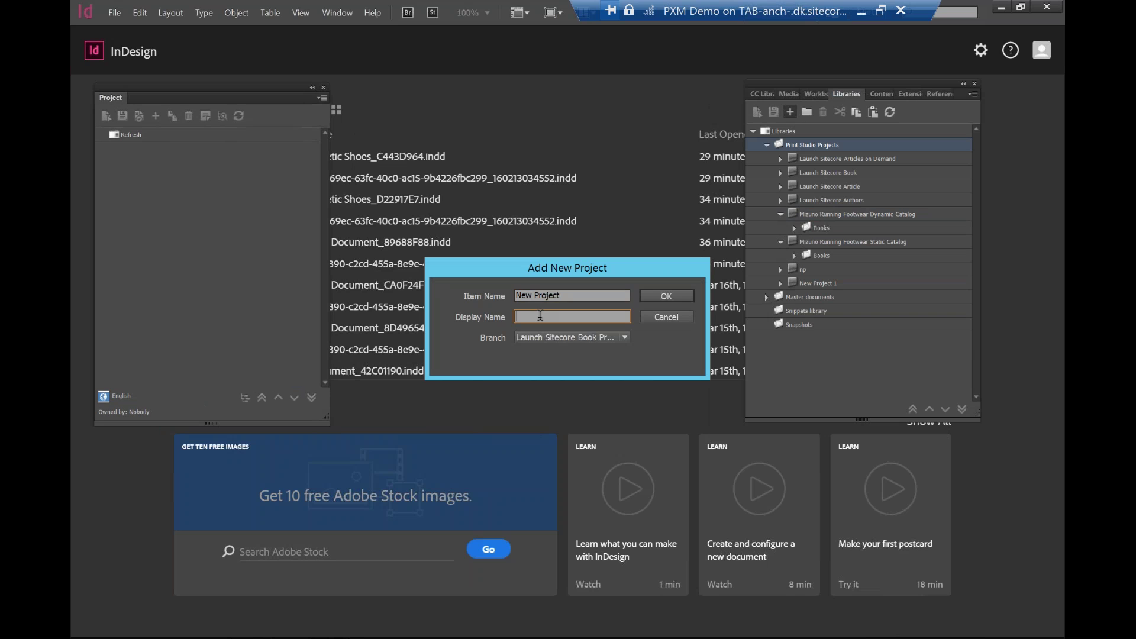
text(New Project 2)
click(657, 294)
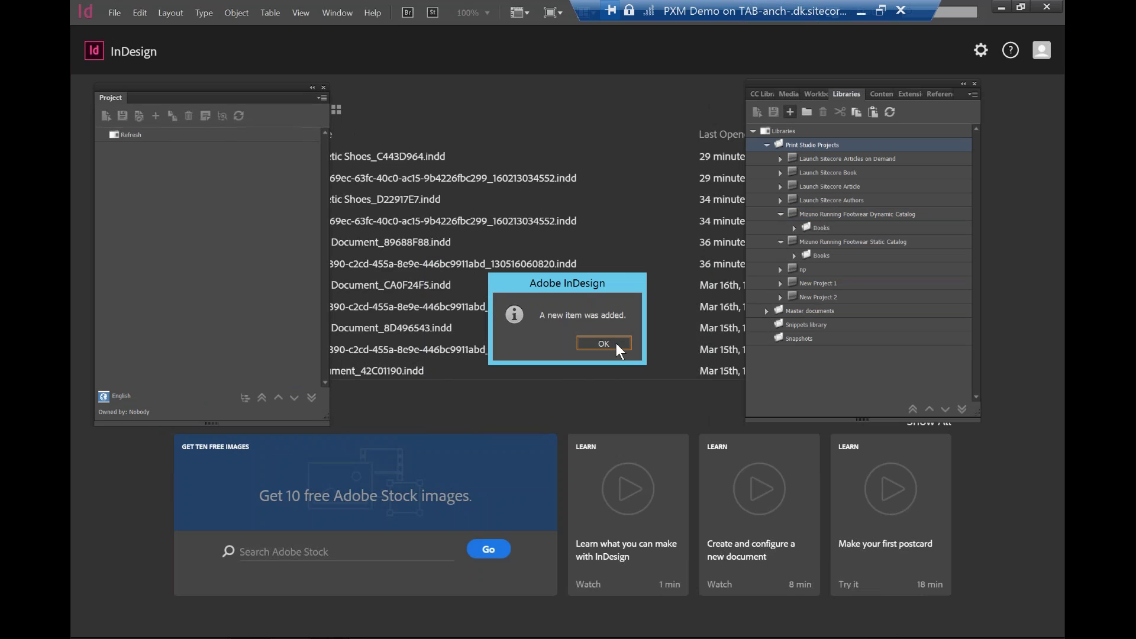
click(616, 343)
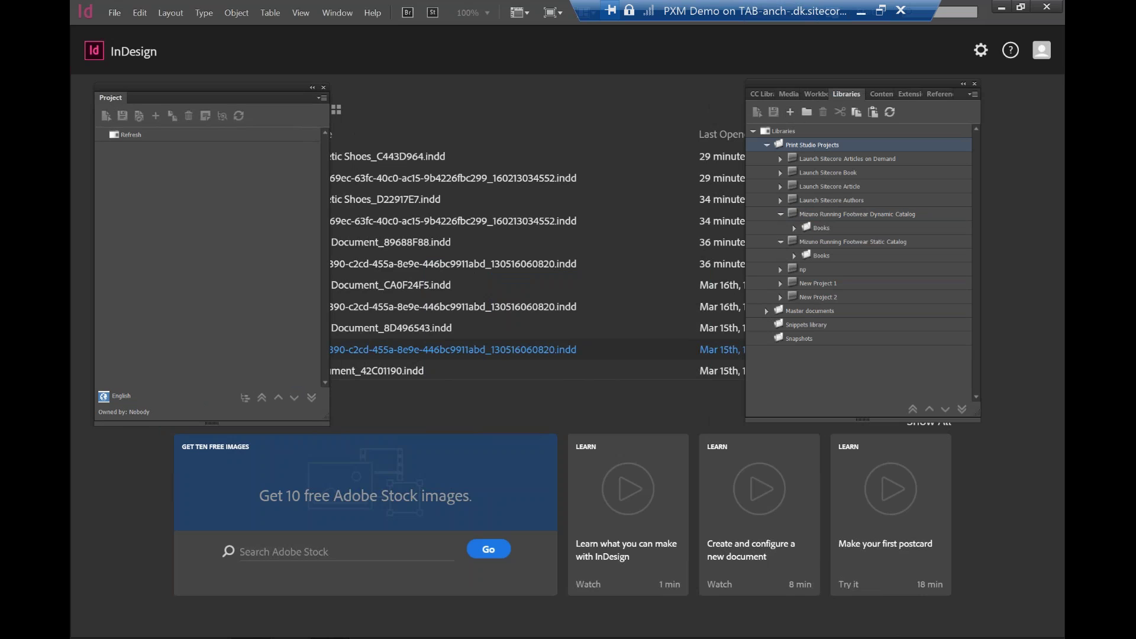
Load New Project 2 into the Project panel and add Document 1 to its Documents folder
click(812, 299)
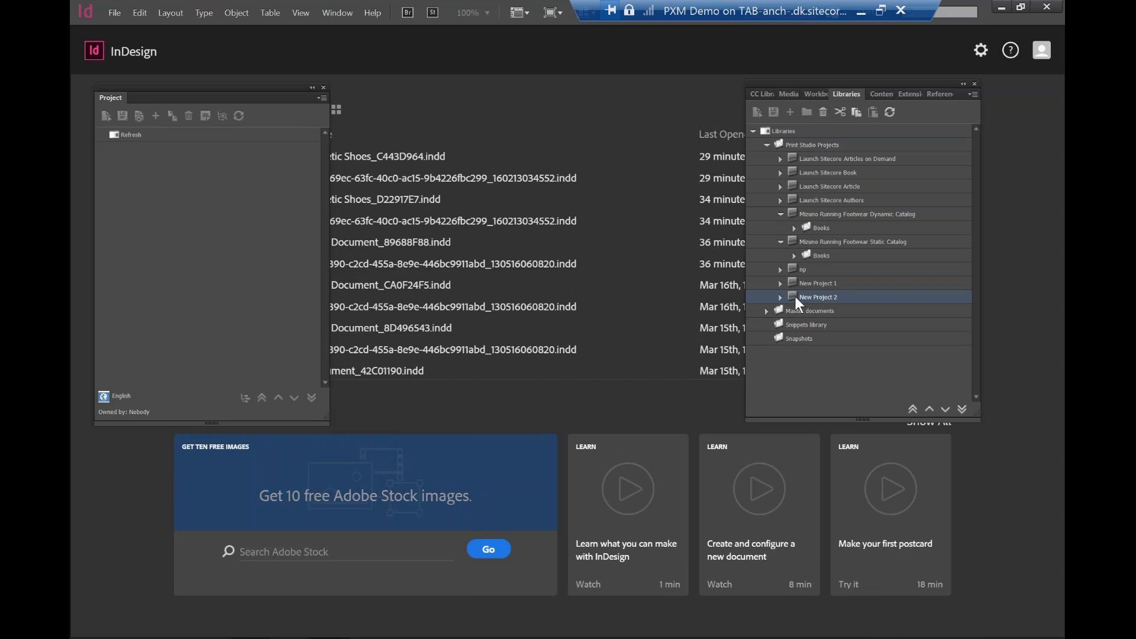
drag(619, 253, 169, 137)
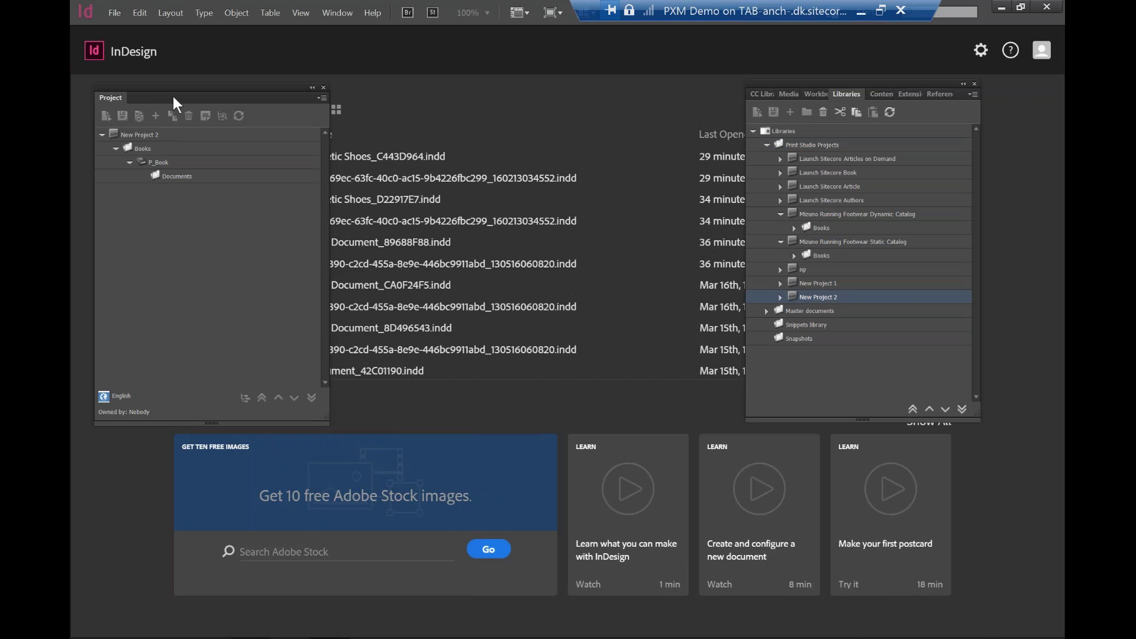
click(167, 174)
click(156, 115)
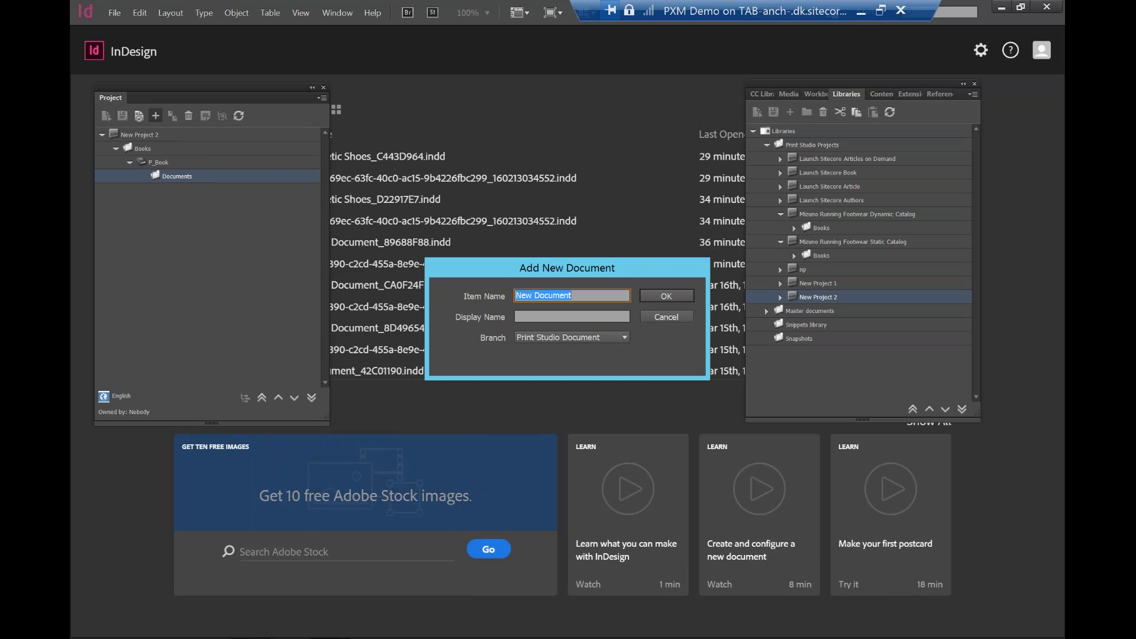
click(532, 316)
text(Document 1)
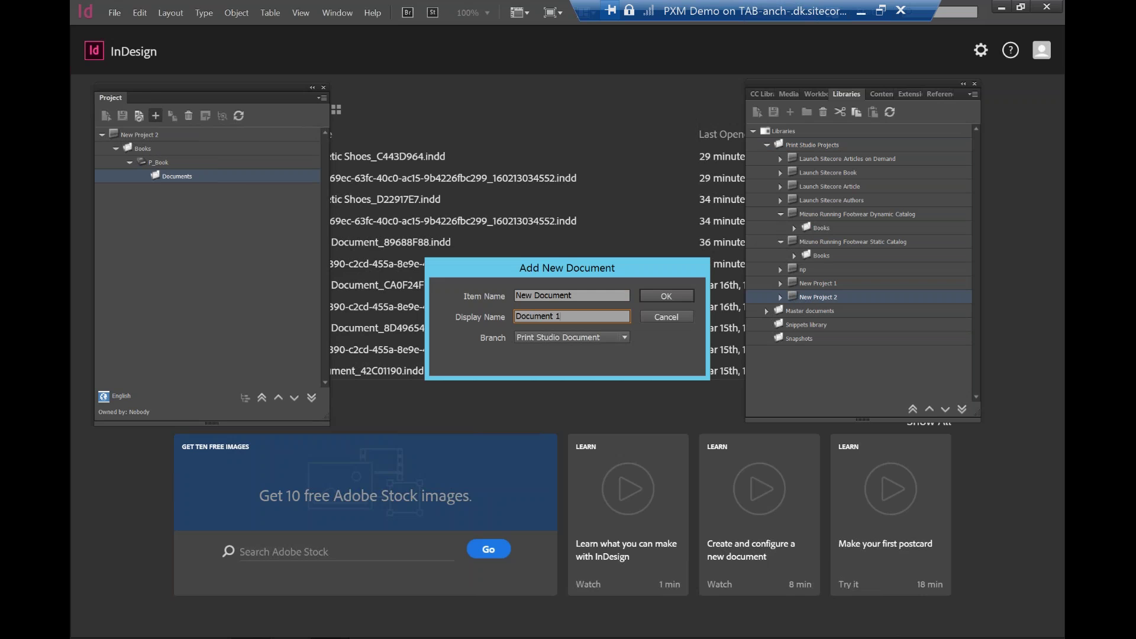
key(Return)
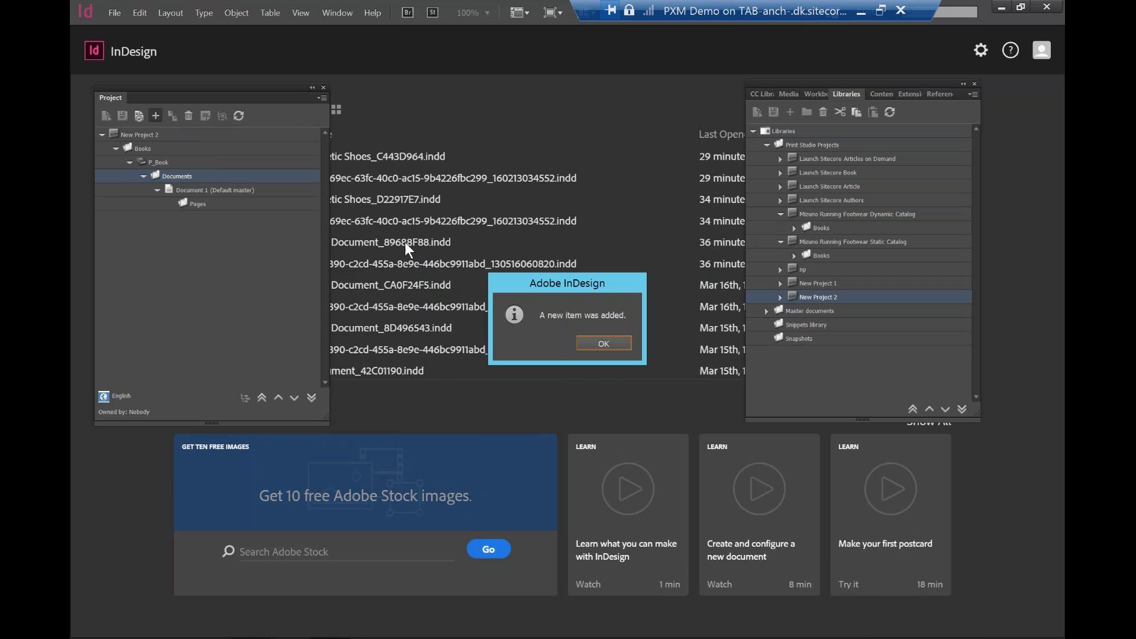
click(606, 342)
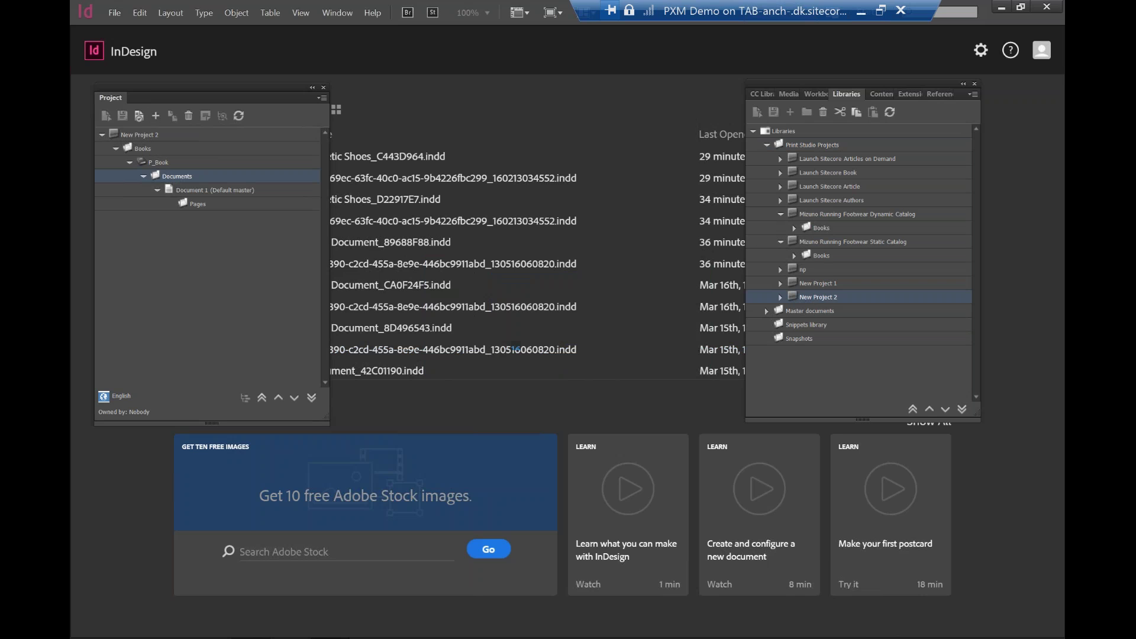
Add a page named 'Page 1' under Document 1's Pages
click(215, 203)
click(156, 116)
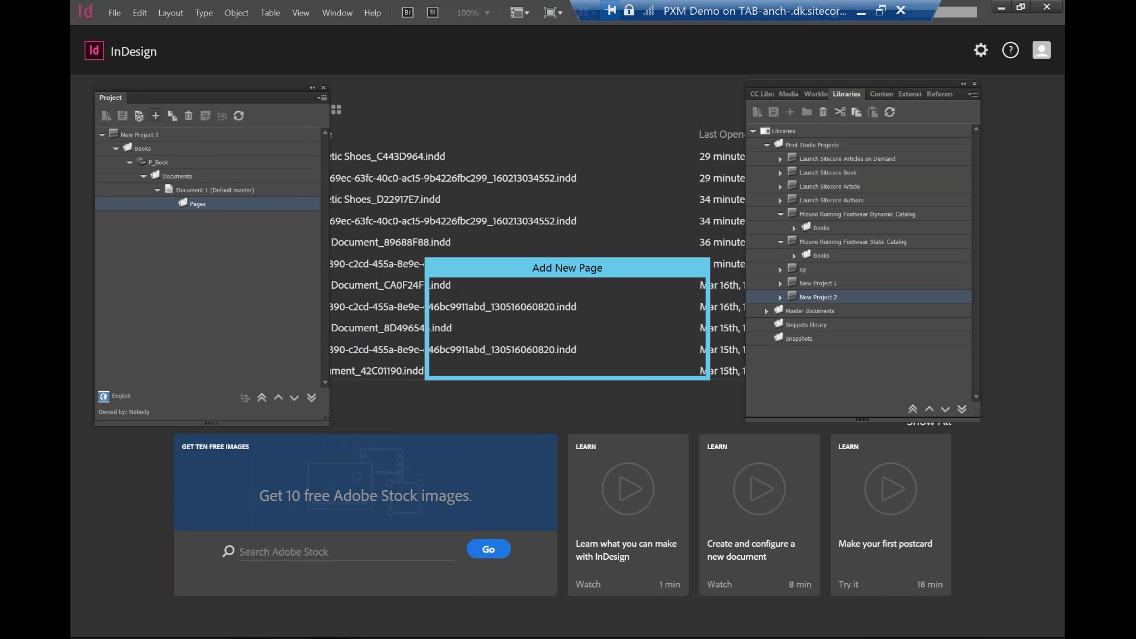
key(Tab)
text(Page 1)
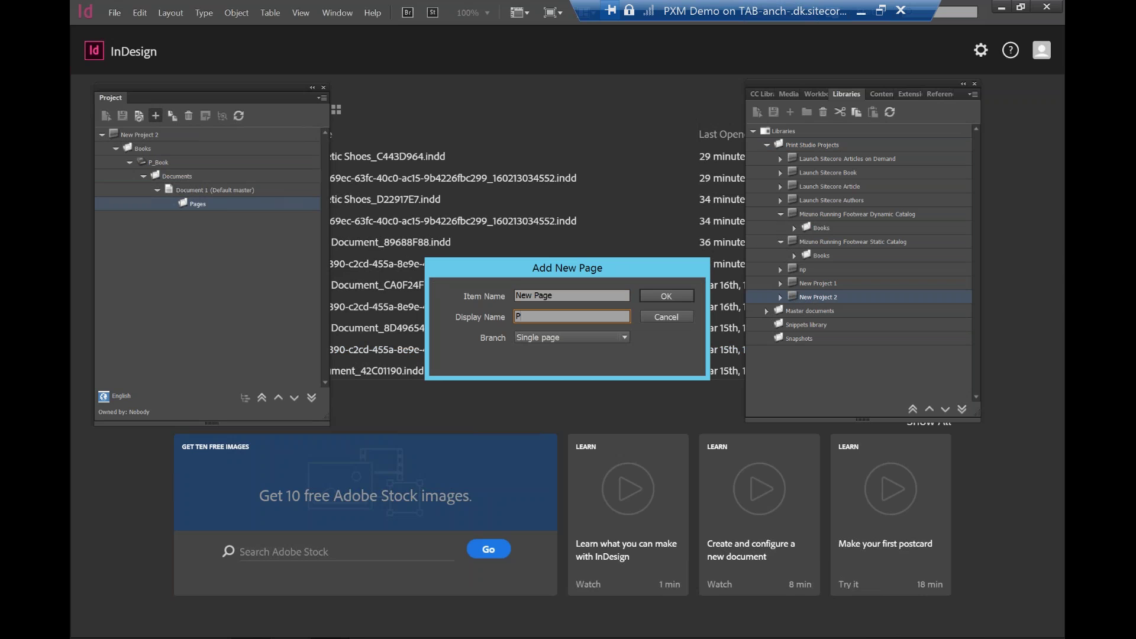
key(Return)
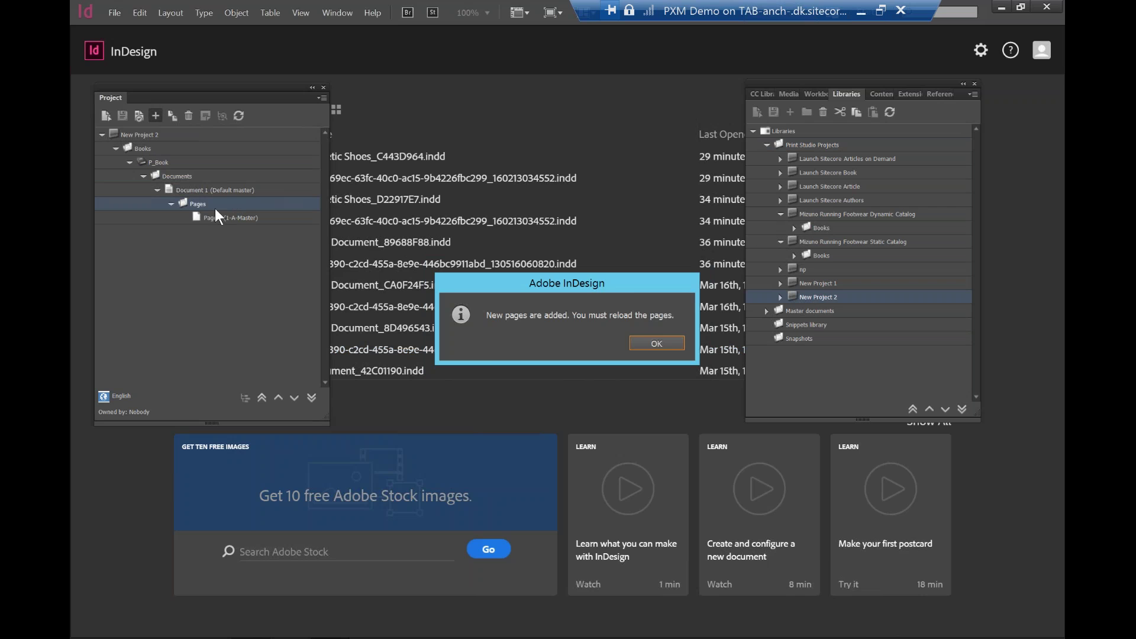
click(648, 342)
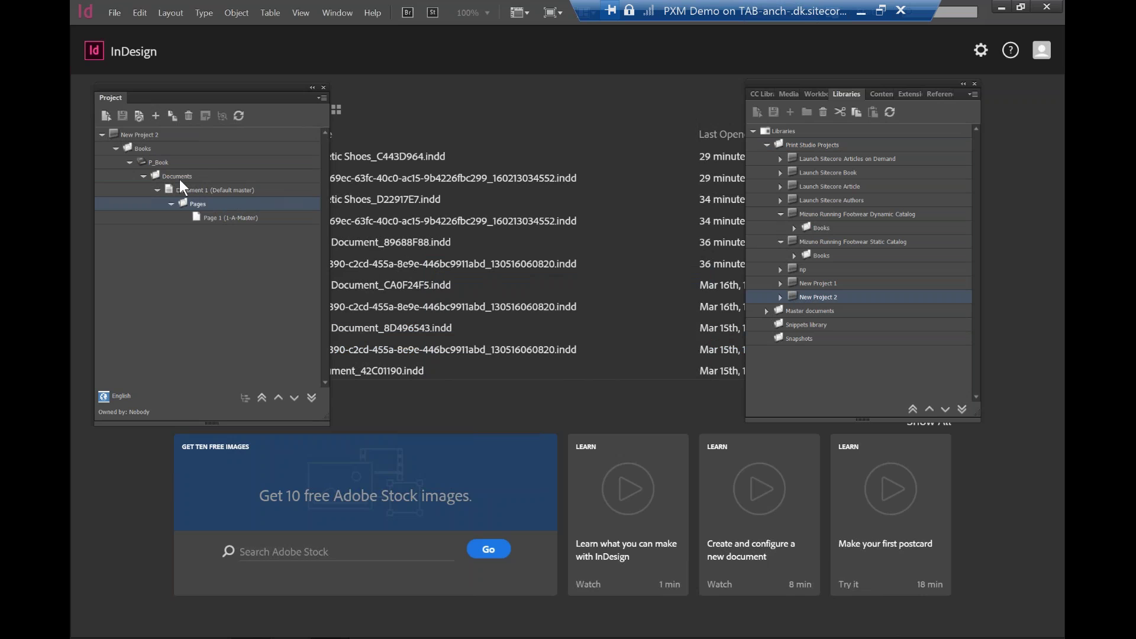
Select New Project 2 and open the Sitecore content browser
click(148, 137)
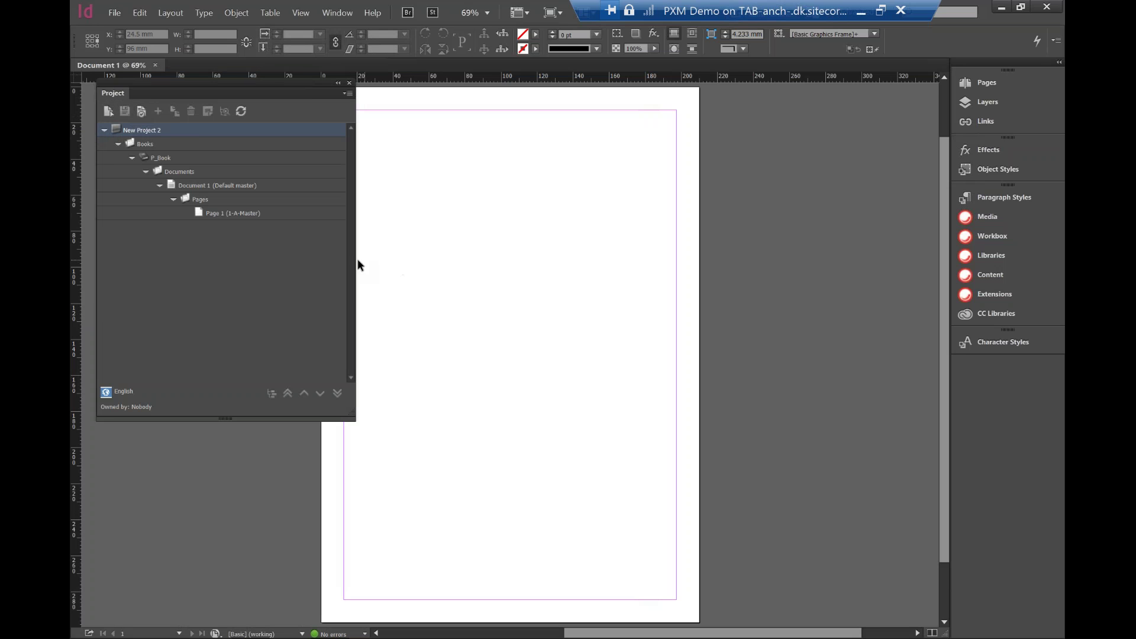
drag(355, 261, 332, 261)
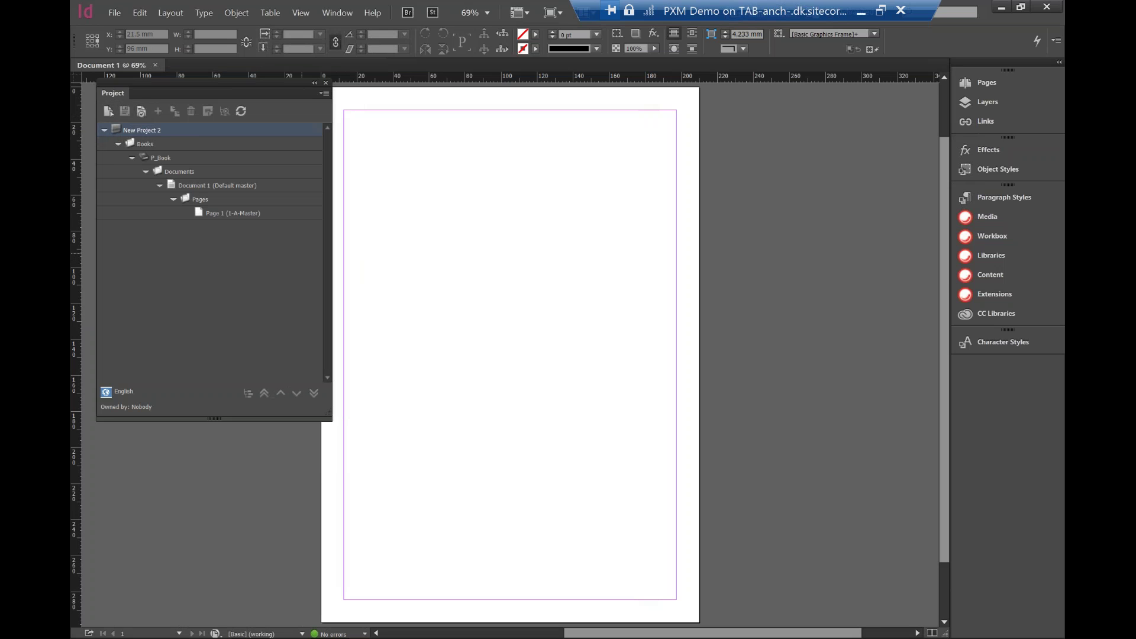
click(993, 273)
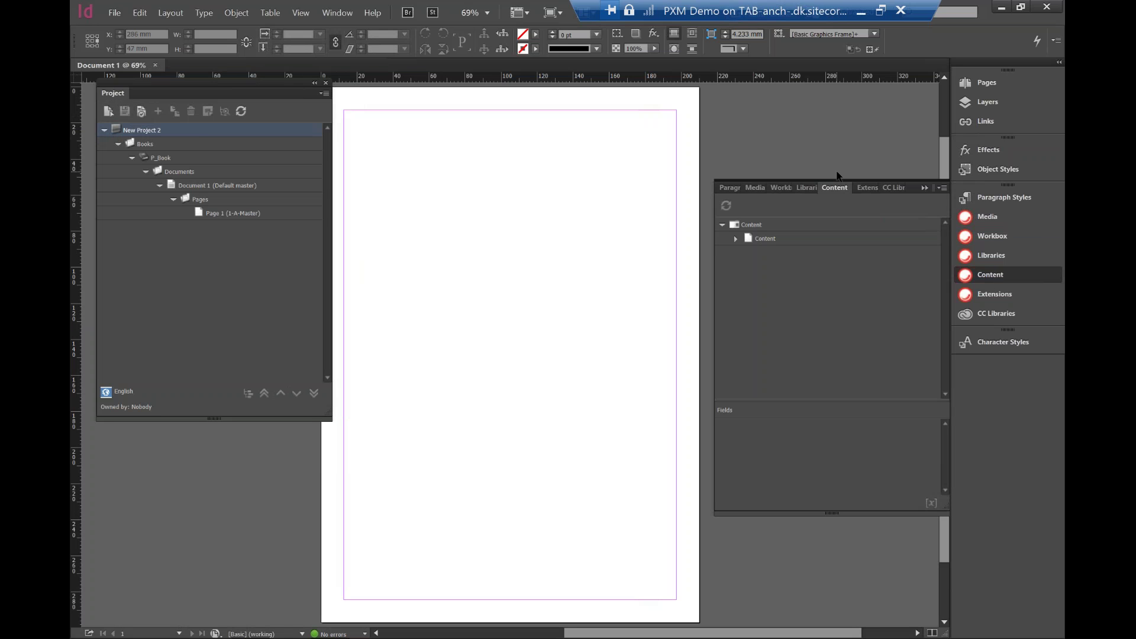
Browse Print Media > Mizuno > Running Shoes > Catalog Template > Womens Running to Ascend Trail's Product Name
click(736, 239)
click(749, 266)
click(763, 280)
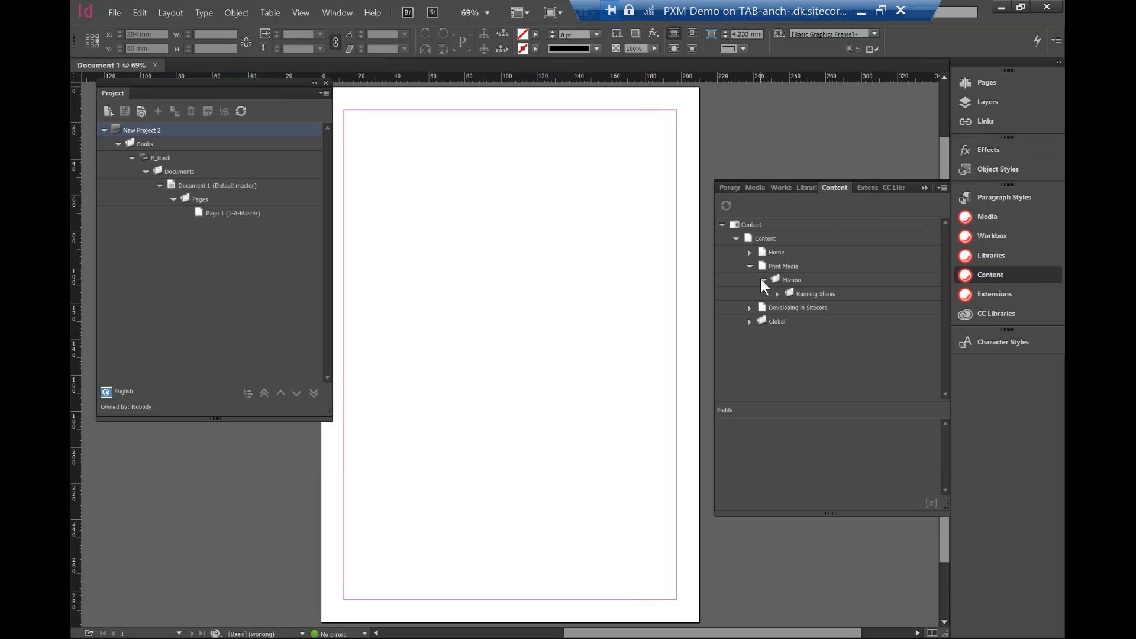
click(777, 294)
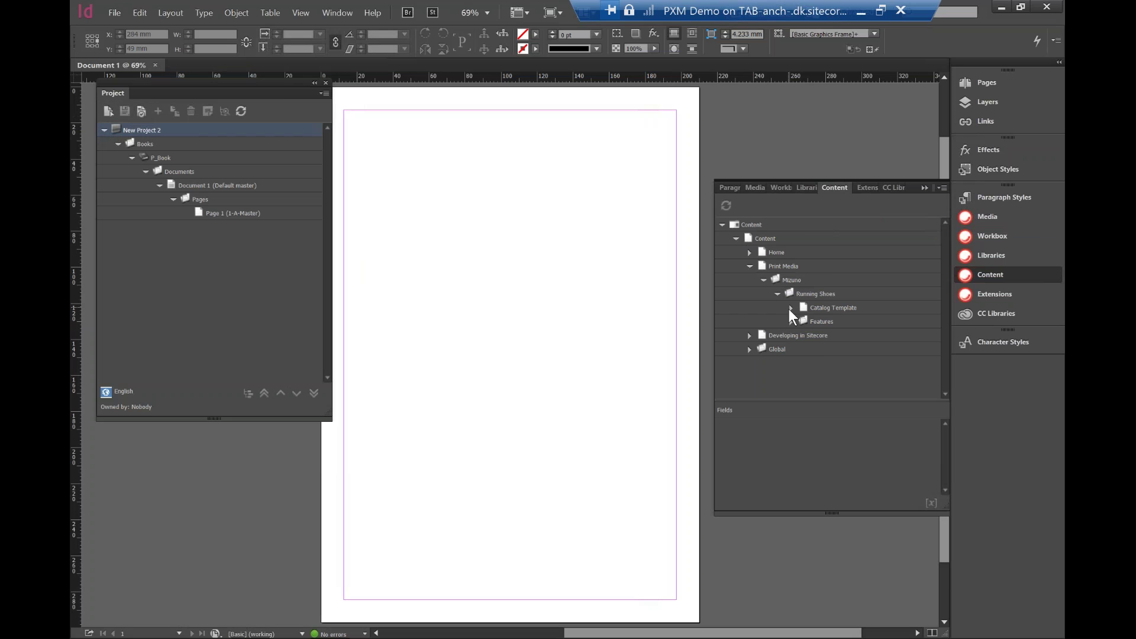
click(792, 308)
click(804, 321)
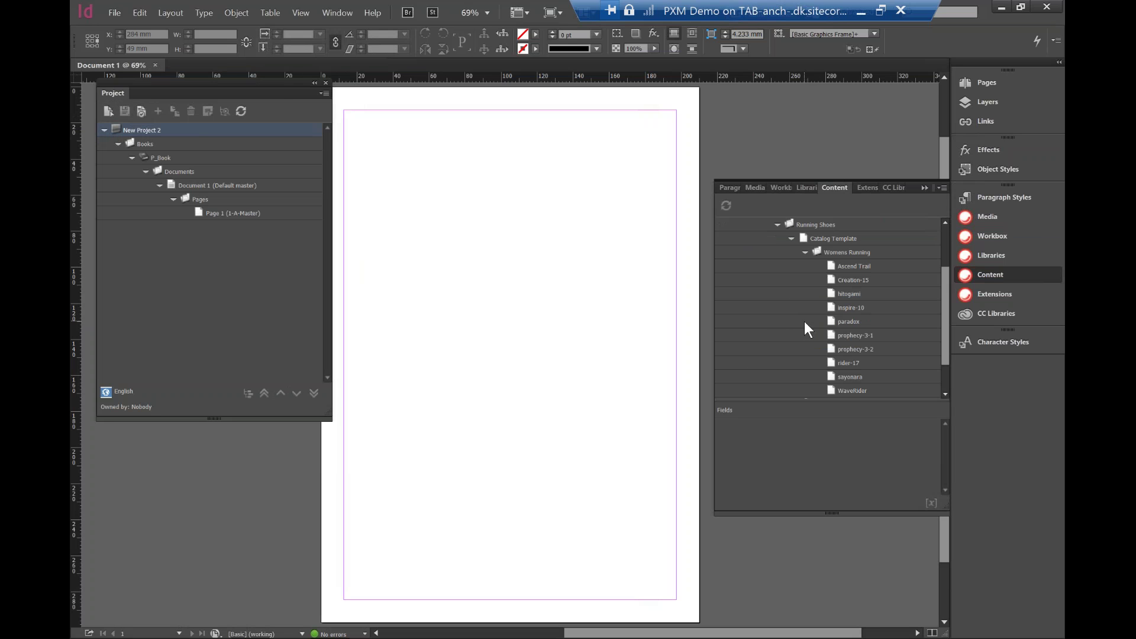
click(837, 267)
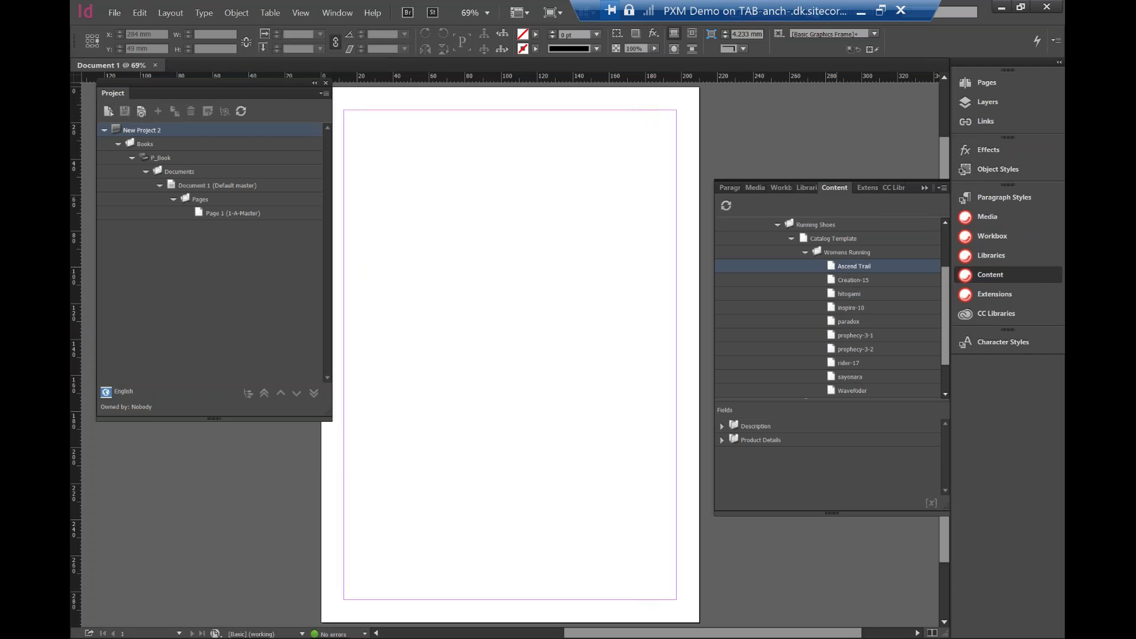
click(723, 426)
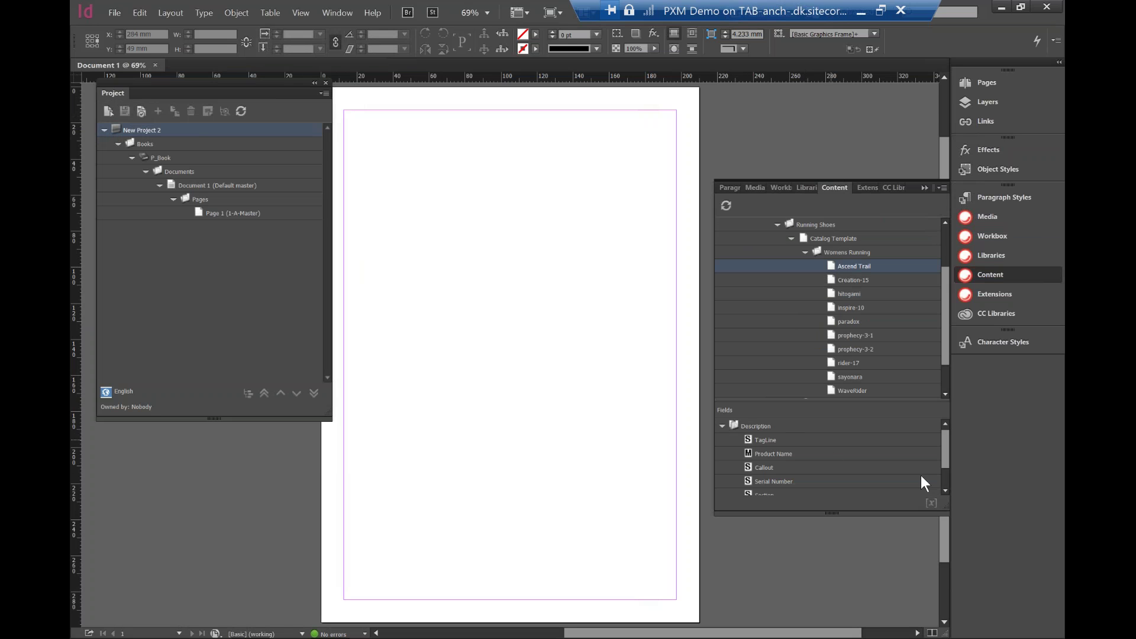
click(769, 454)
Place Ascend Trail's product name and description, widening the description to about 87 mm under the name
drag(764, 451, 405, 148)
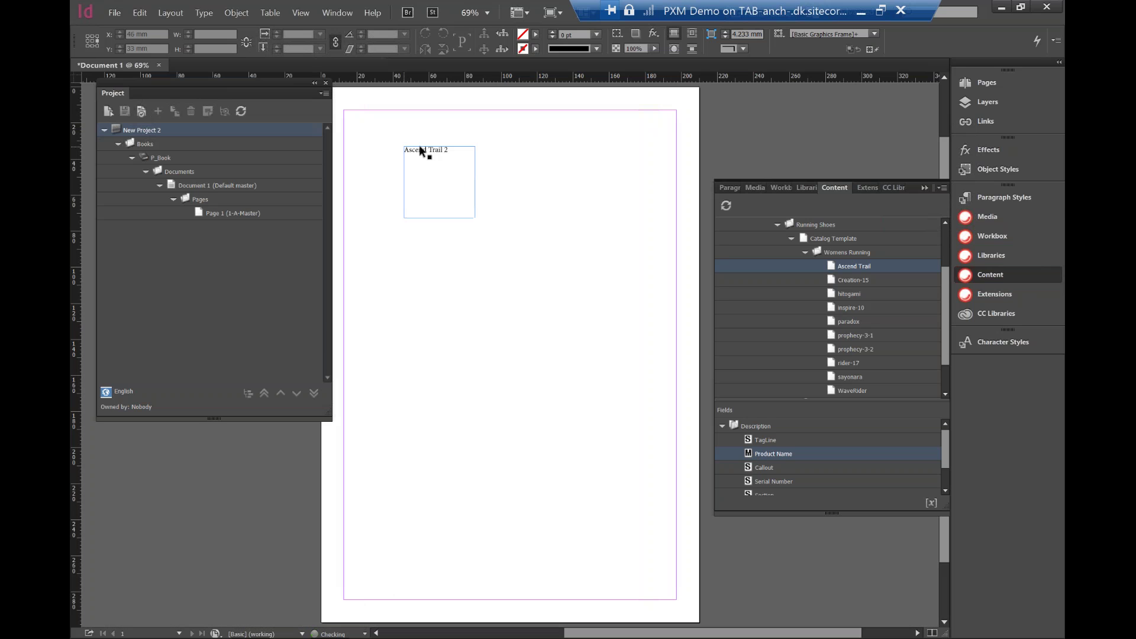
click(945, 475)
click(757, 485)
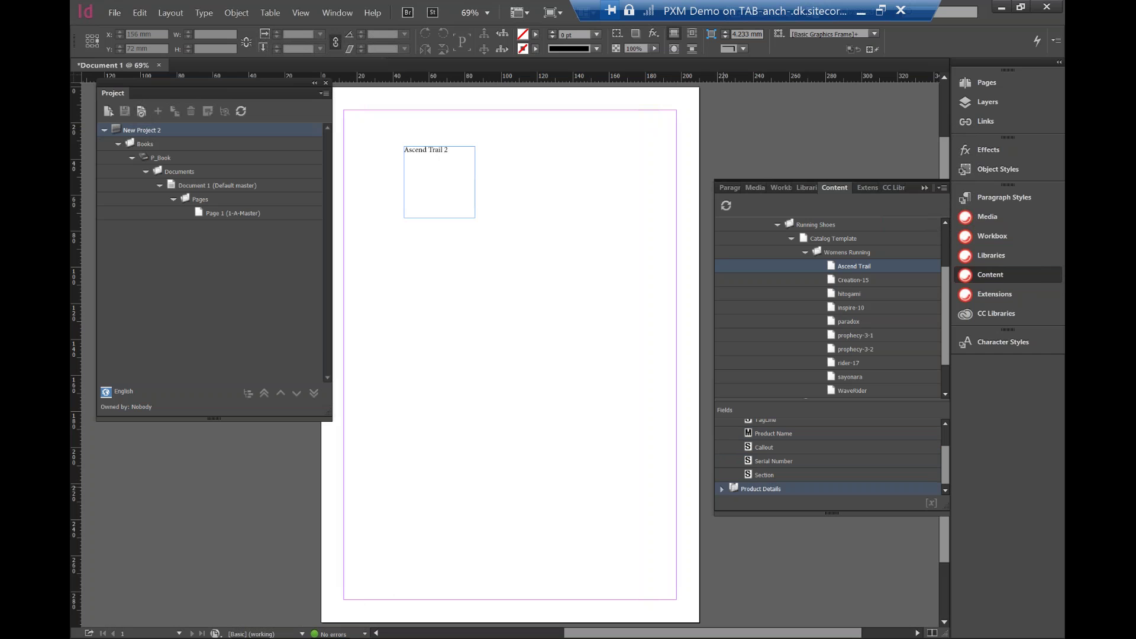
click(721, 488)
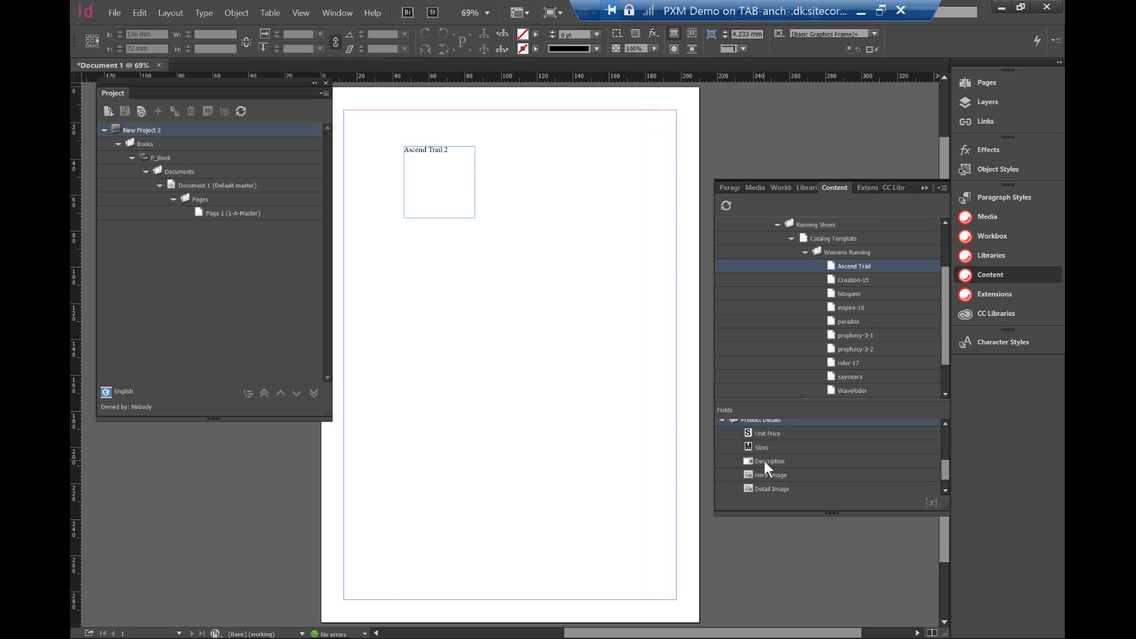
drag(765, 461, 424, 247)
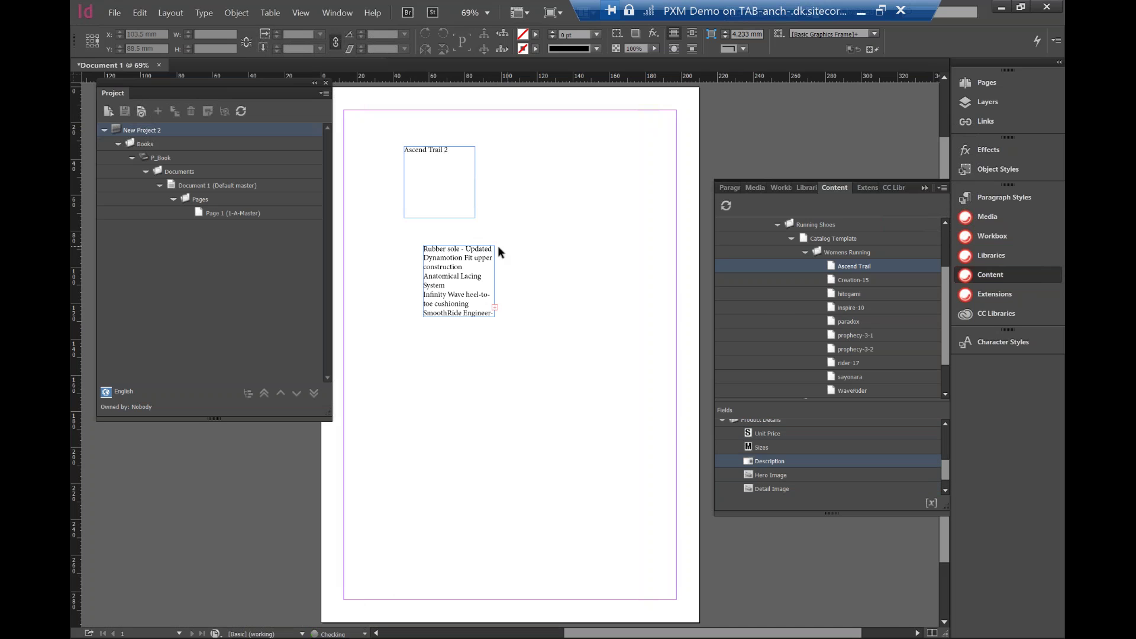
click(497, 293)
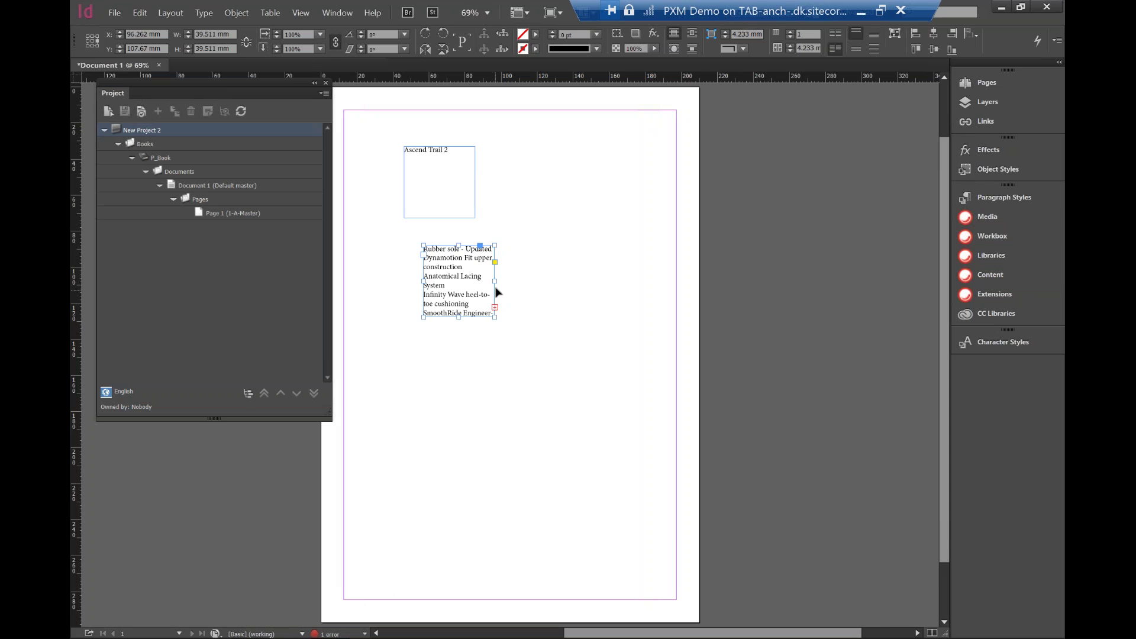
drag(495, 281, 581, 283)
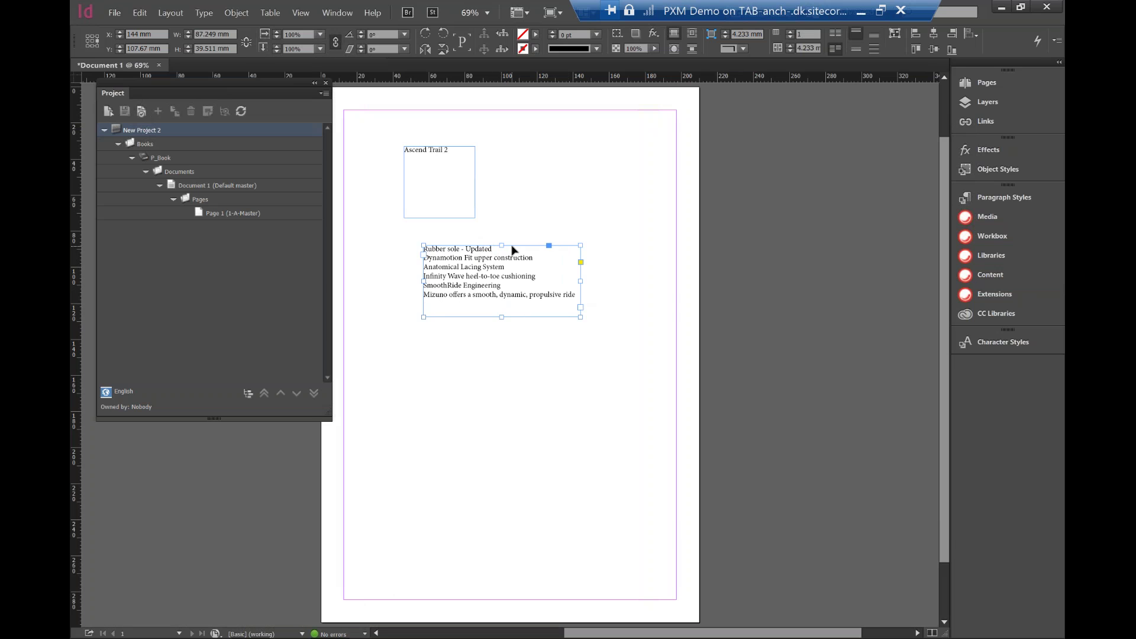
drag(512, 249, 492, 233)
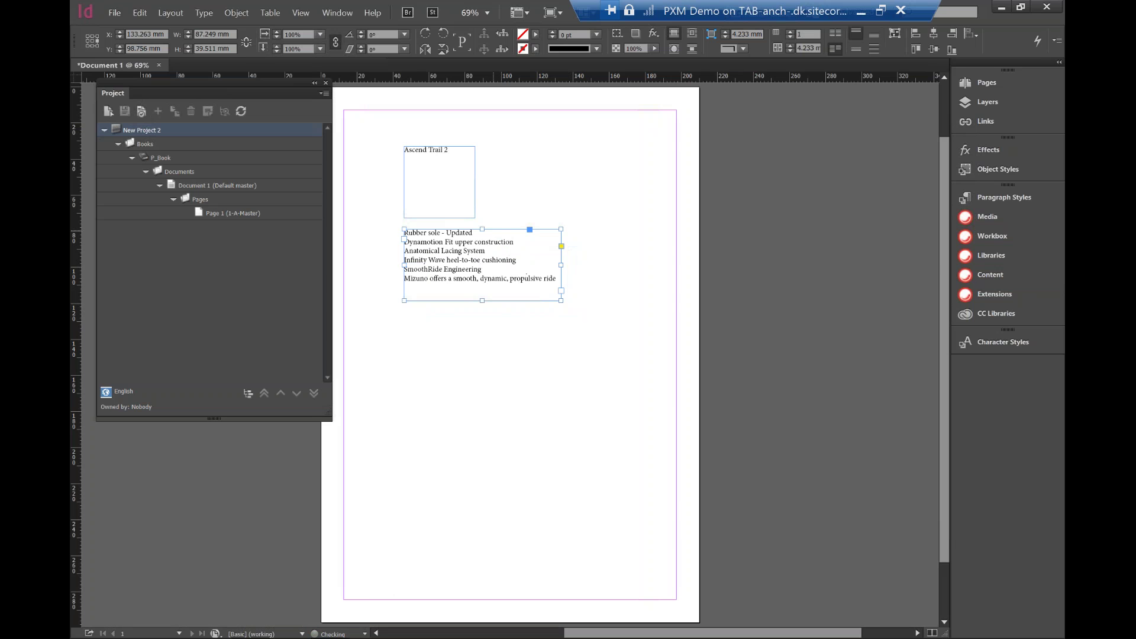
Place the Ascend Trail hero image beside the product name
click(979, 274)
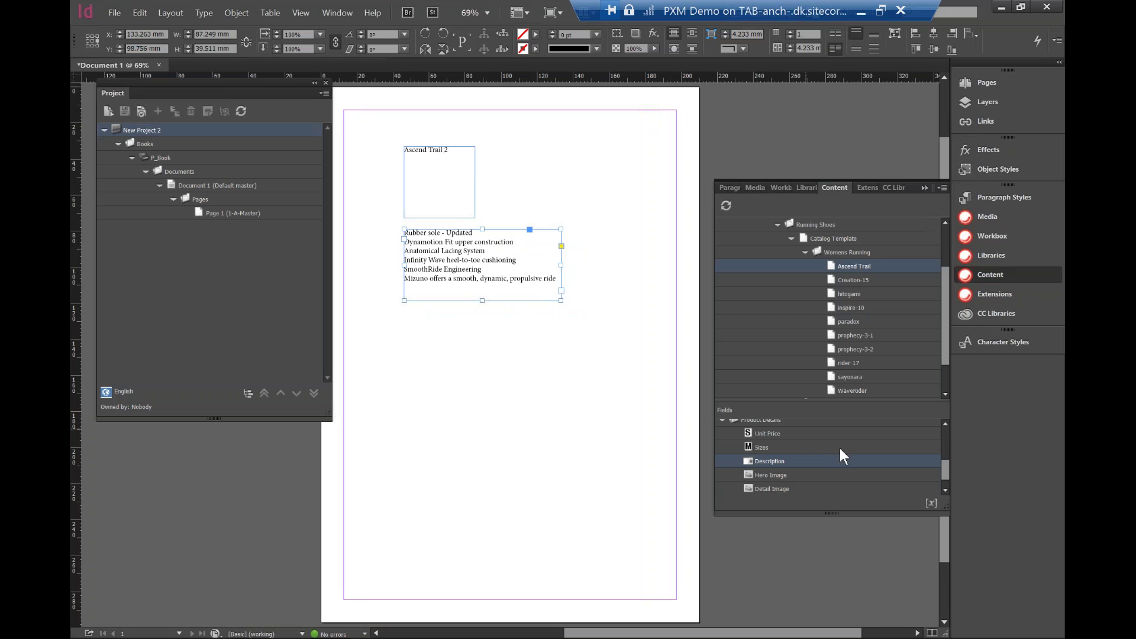
drag(779, 475, 507, 160)
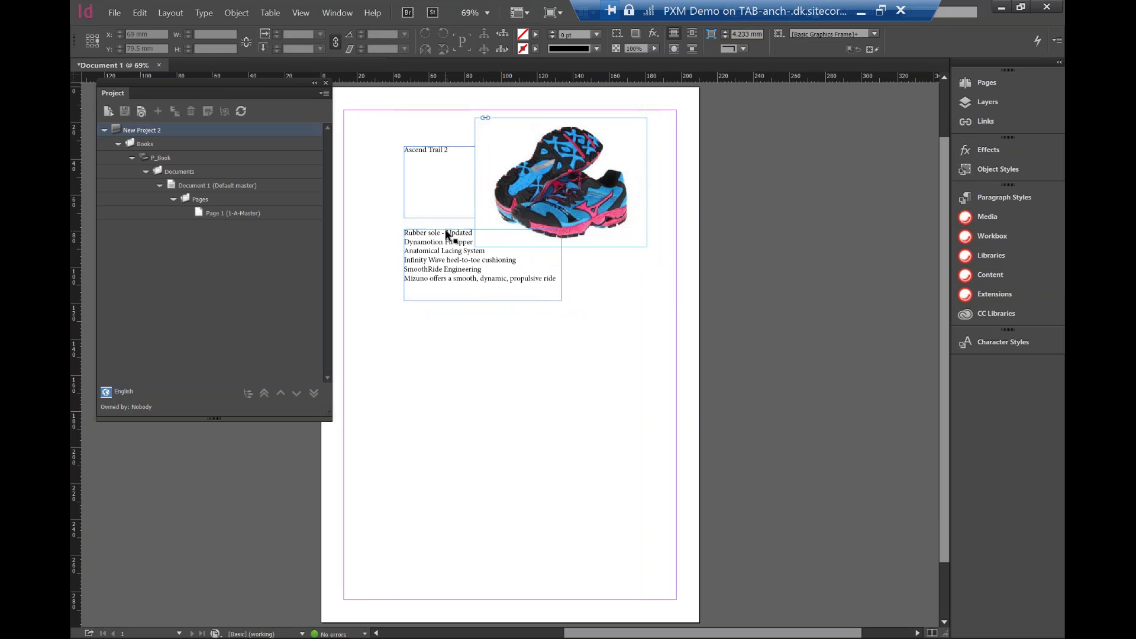
click(468, 166)
click(396, 151)
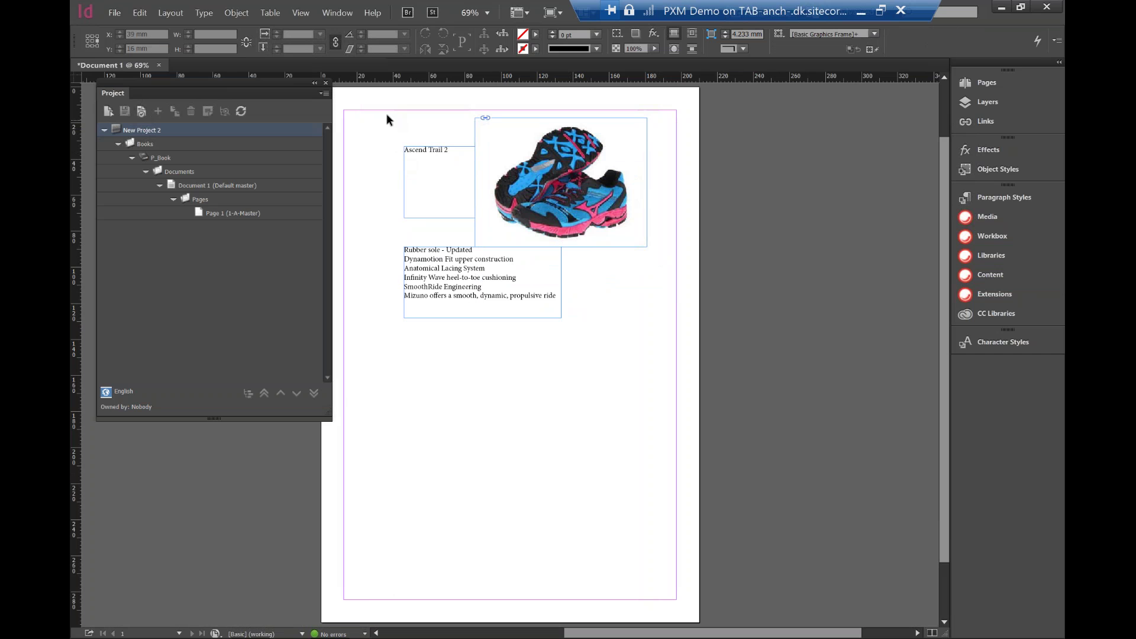
Save the name, image and description frames as a new snippet under Page 1
drag(387, 112, 672, 336)
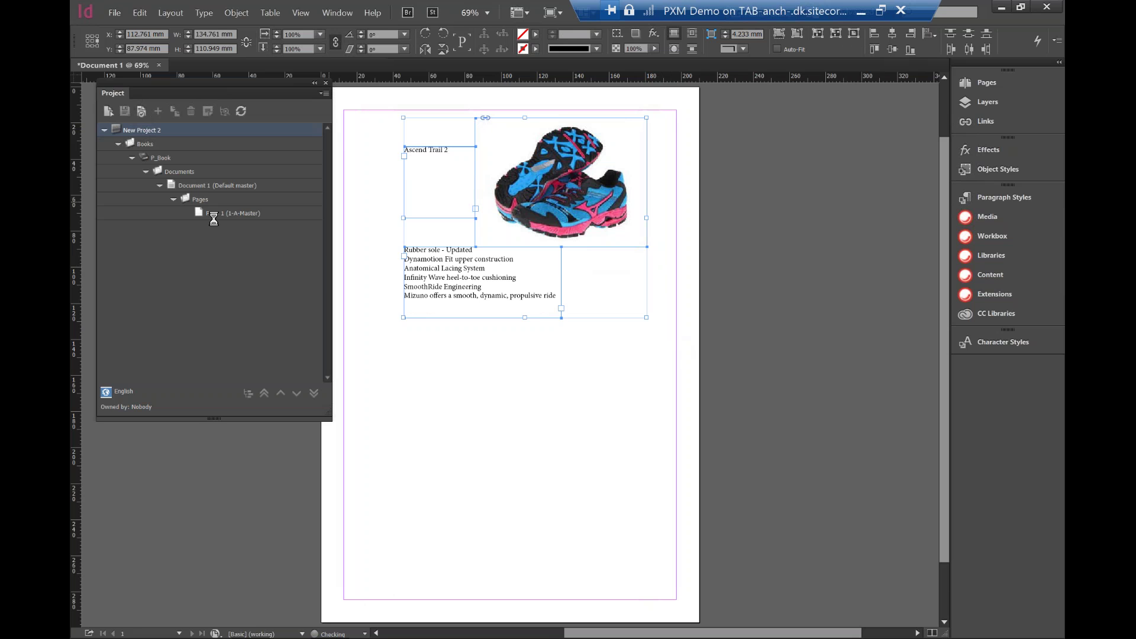
click(618, 344)
click(187, 214)
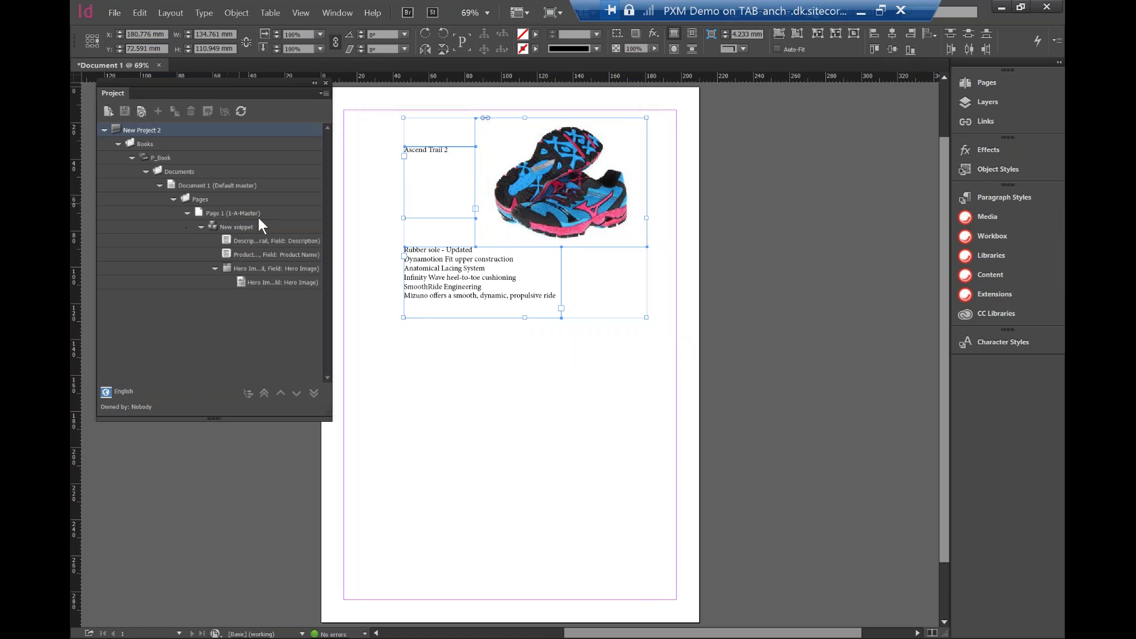
Check the snippet's description, Product Name and hero image items, then close Document 1
click(263, 241)
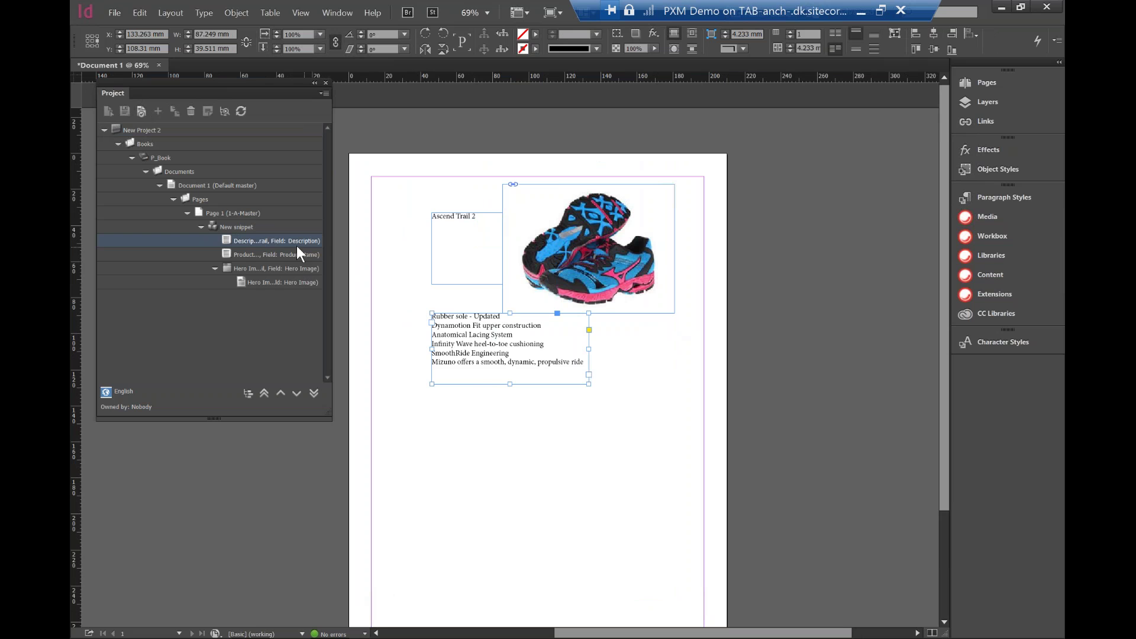
click(266, 254)
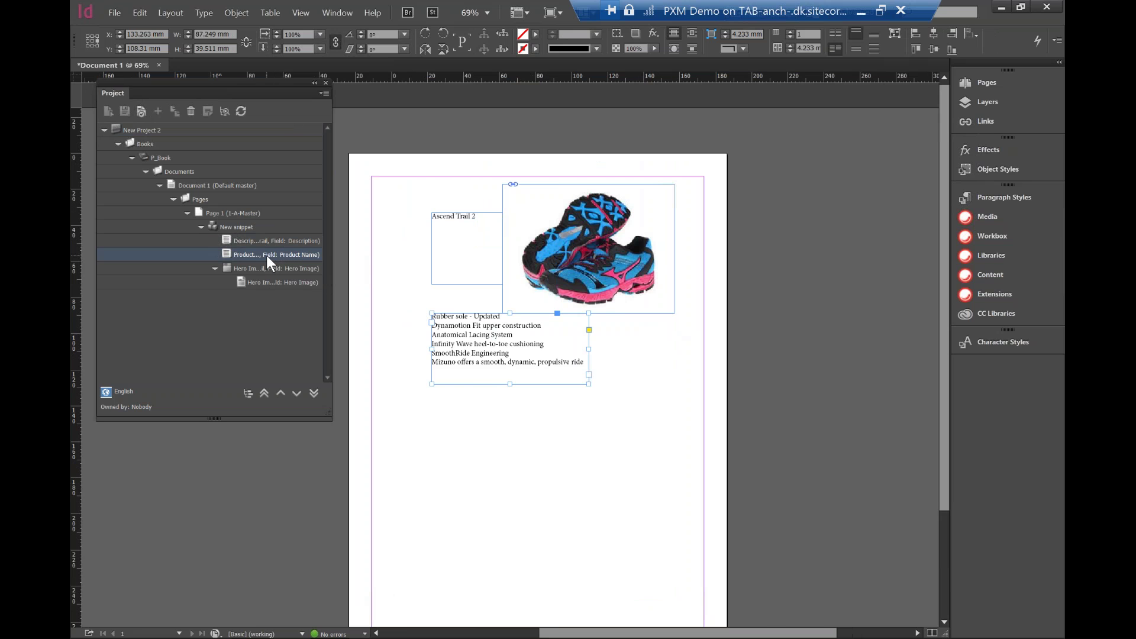
click(259, 271)
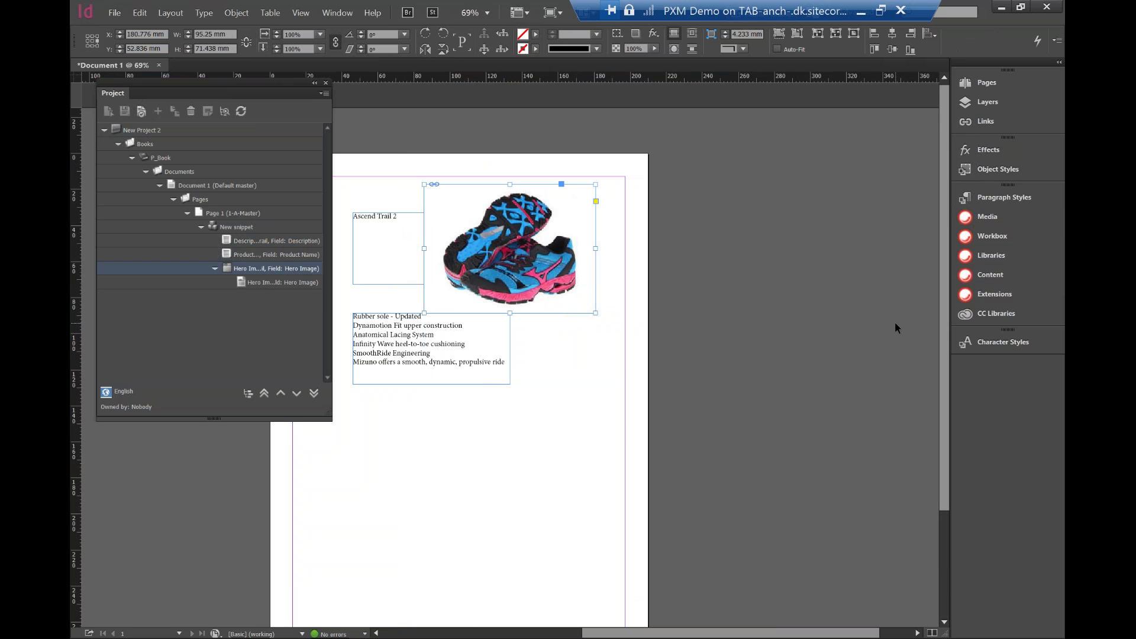
click(160, 65)
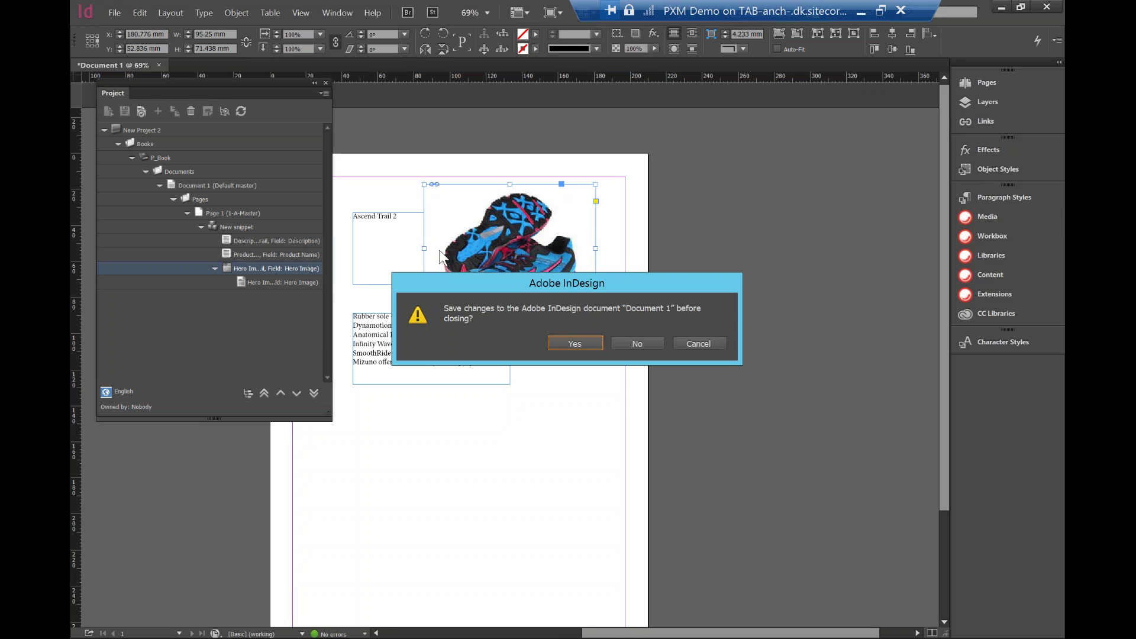
Discard Document 1's changes and bring up the Sitecore Content panel
click(636, 344)
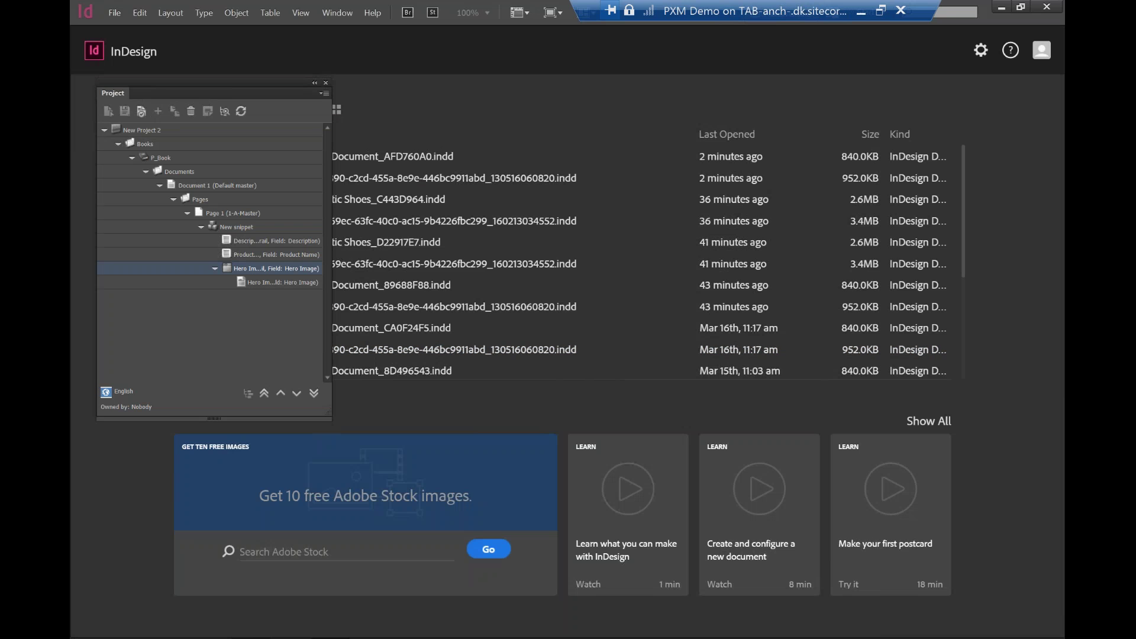
click(338, 13)
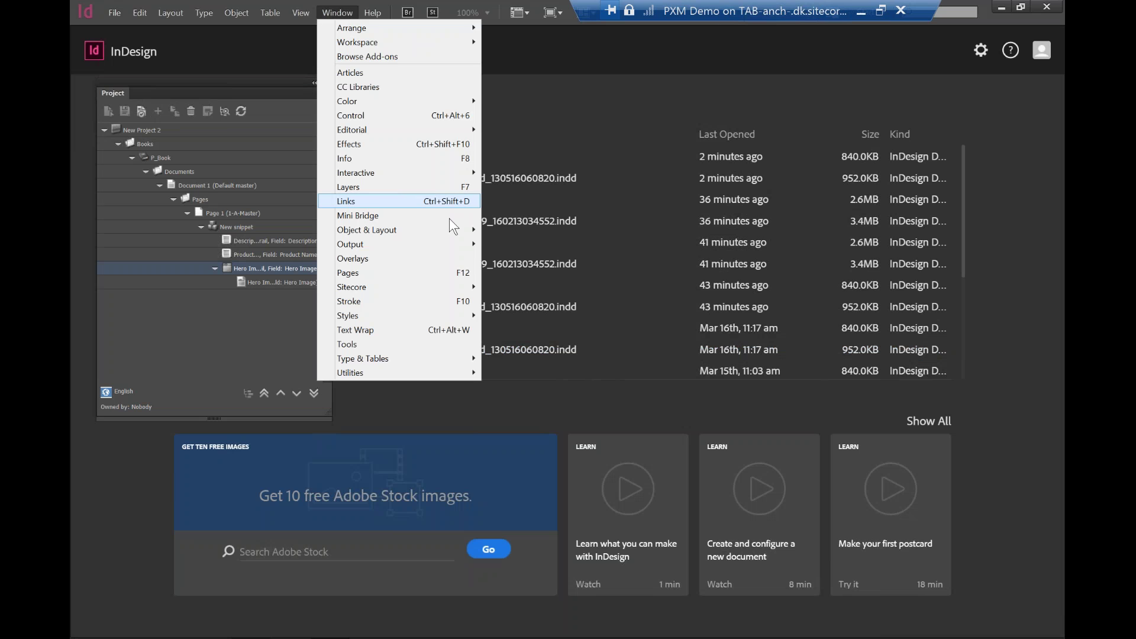
mouse_move(428, 288)
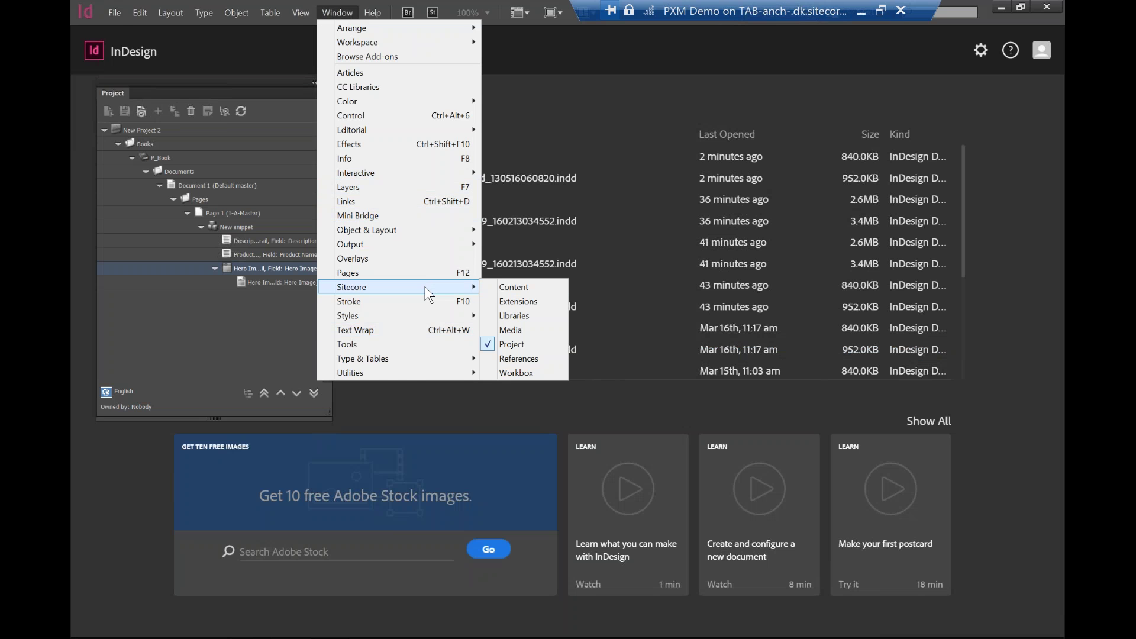
click(529, 289)
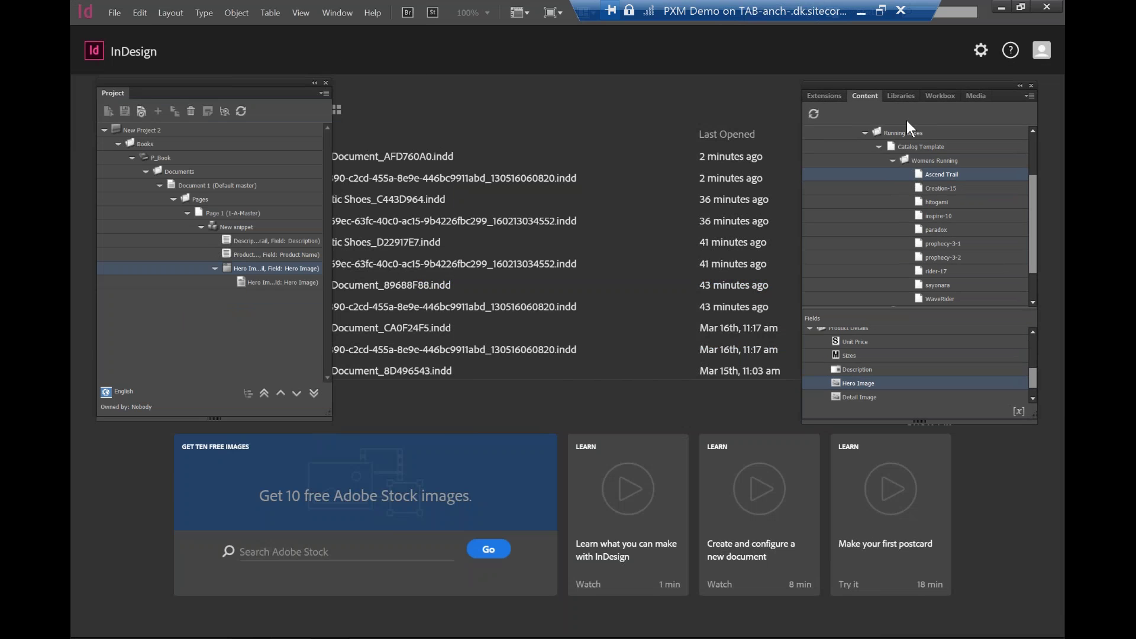
Load the Mizuno Running Footwear Static Catalog project and open its Athletic Shoes document
click(900, 97)
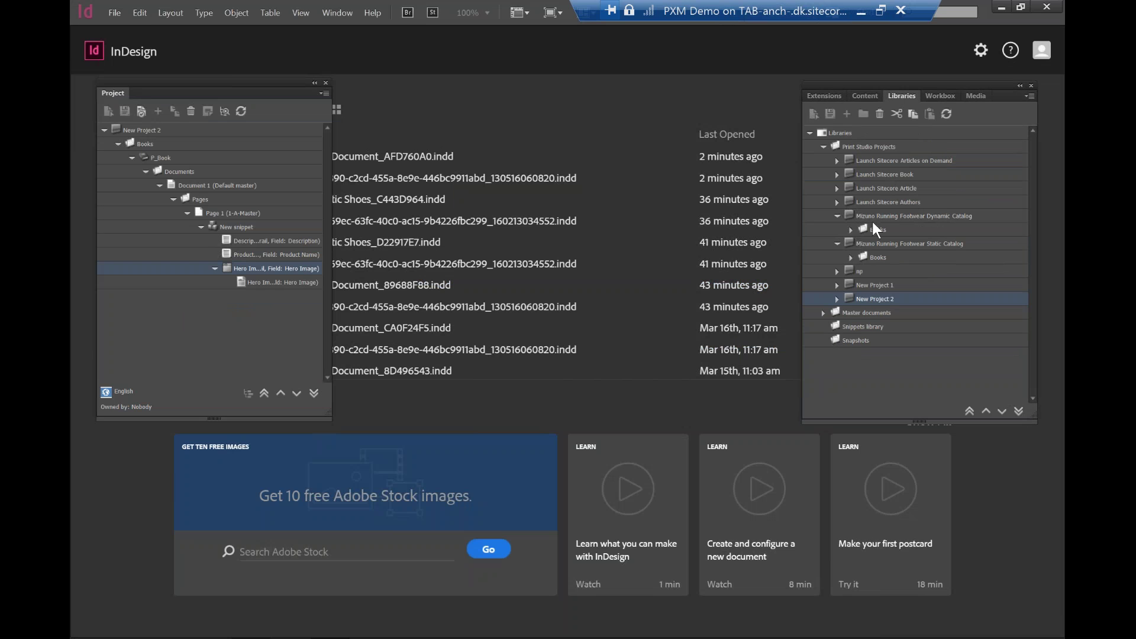
click(868, 247)
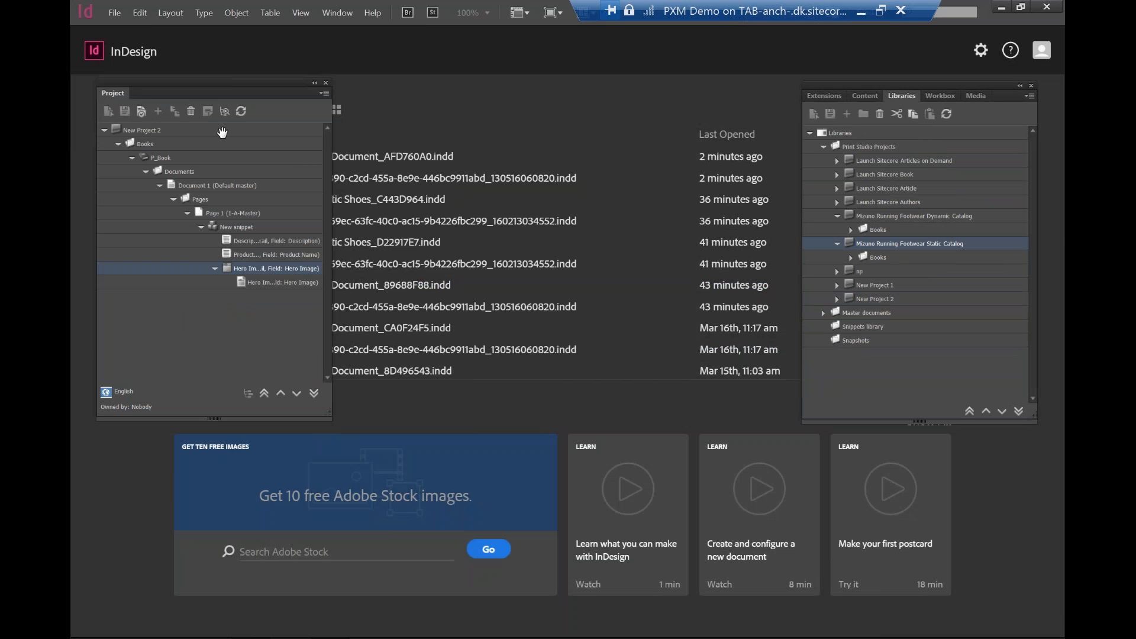
drag(222, 132, 222, 131)
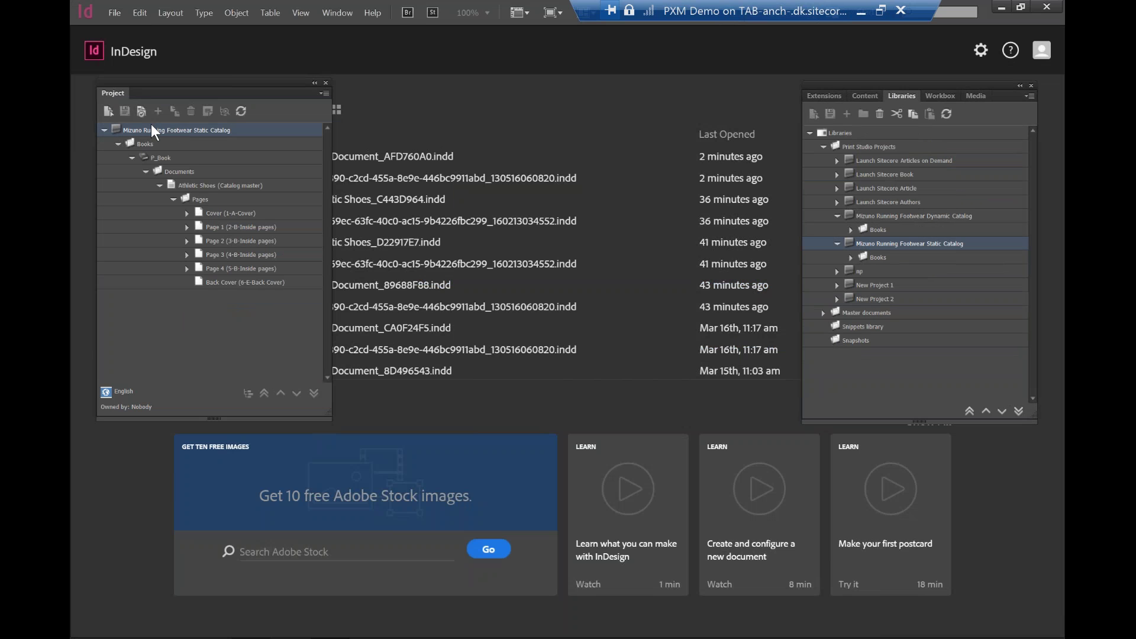
click(108, 111)
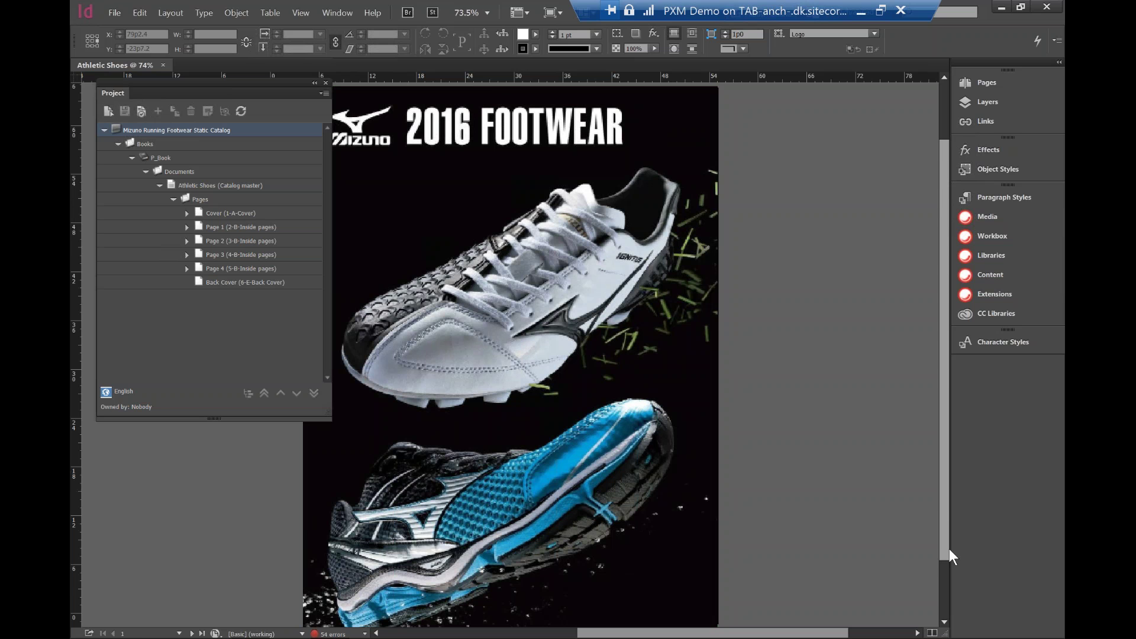
Expand page 2 and its Inspire snippet, jumping to INSPIRE-10 on the Women's Runner page
scroll(947, 550, down, 5)
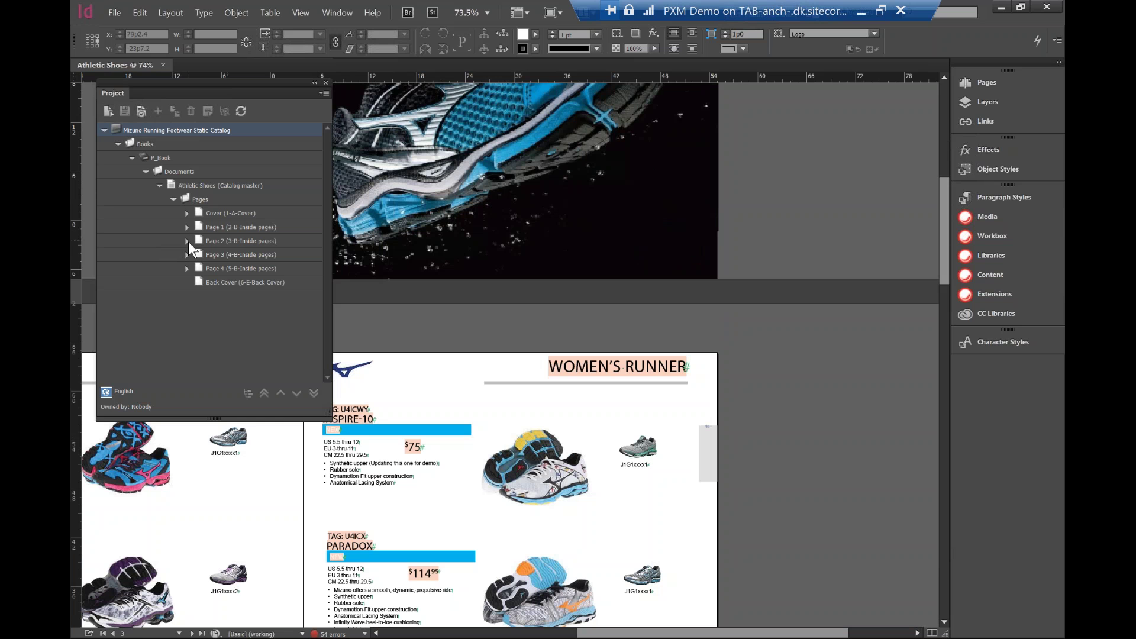
click(186, 241)
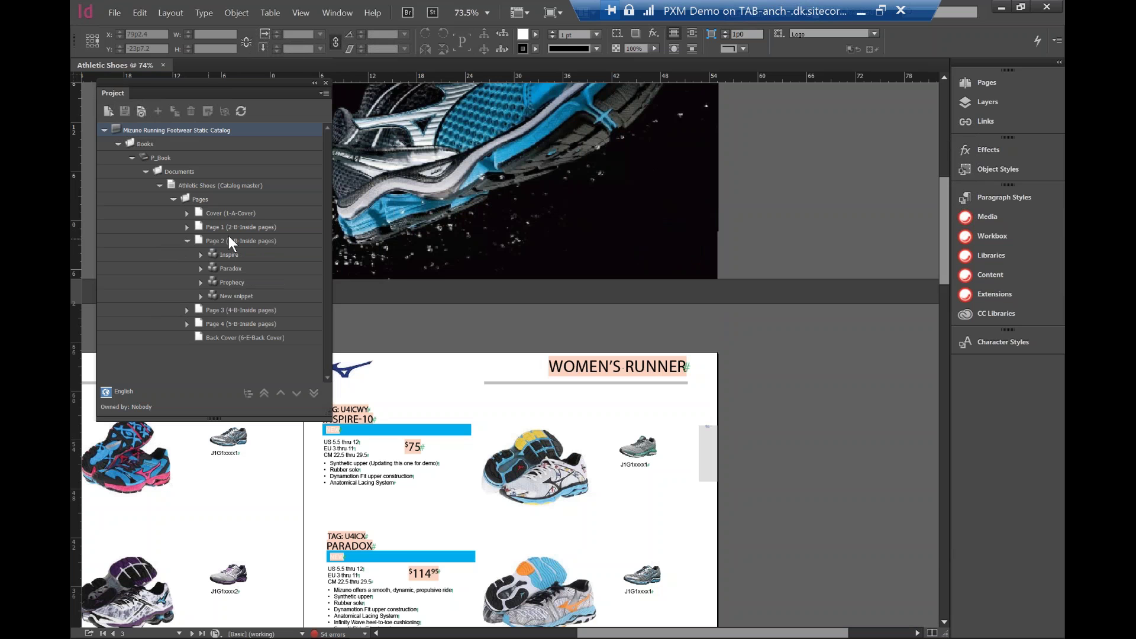
click(229, 239)
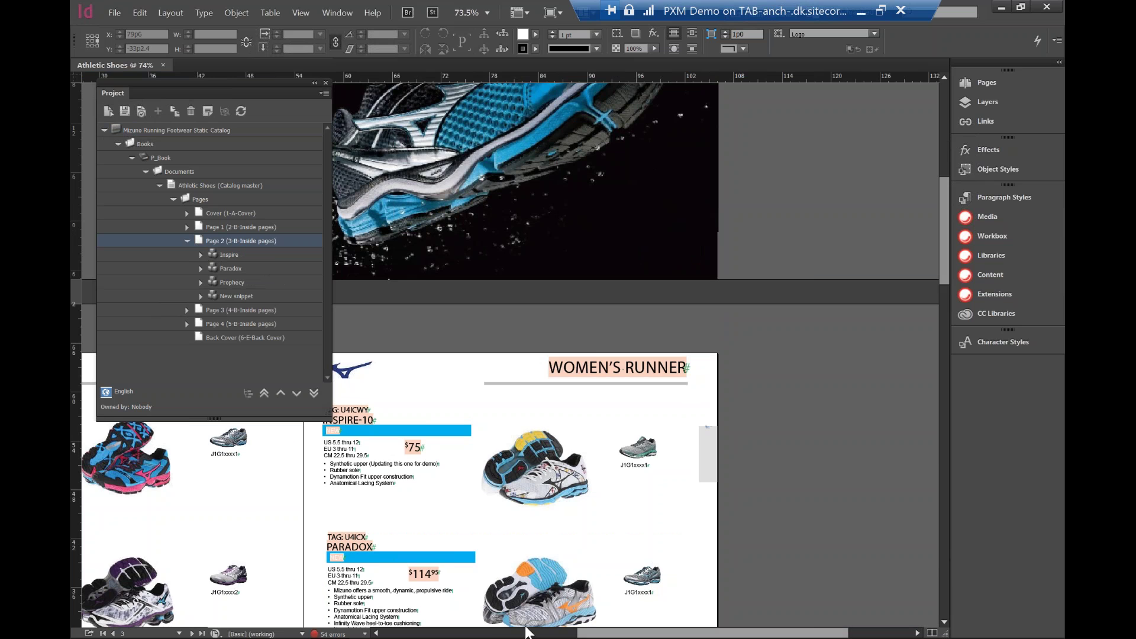
scroll(471, 615, left, 2)
scroll(470, 615, left, 10)
click(471, 615)
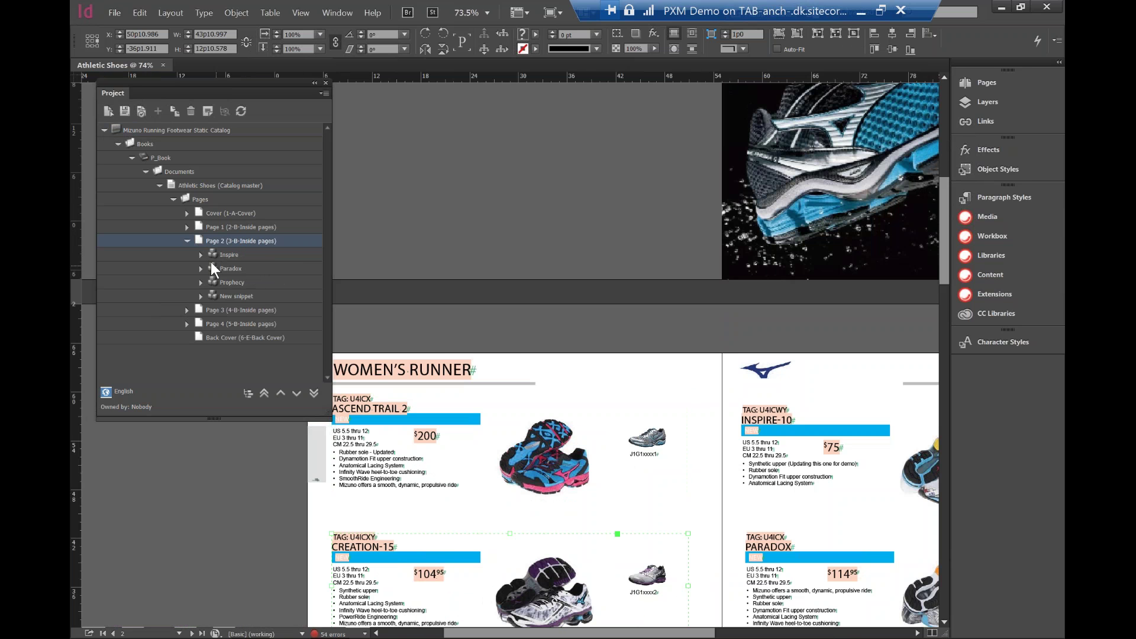
click(201, 255)
click(230, 243)
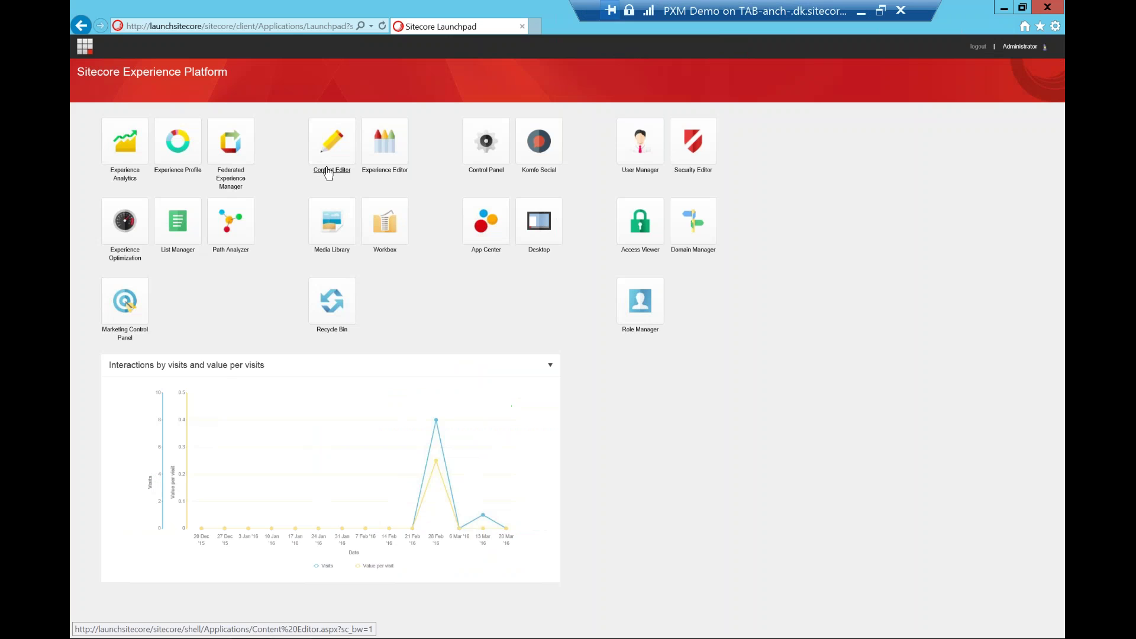
Launch the Content Editor from the Launchpad and restore the browser to a floating window
click(328, 172)
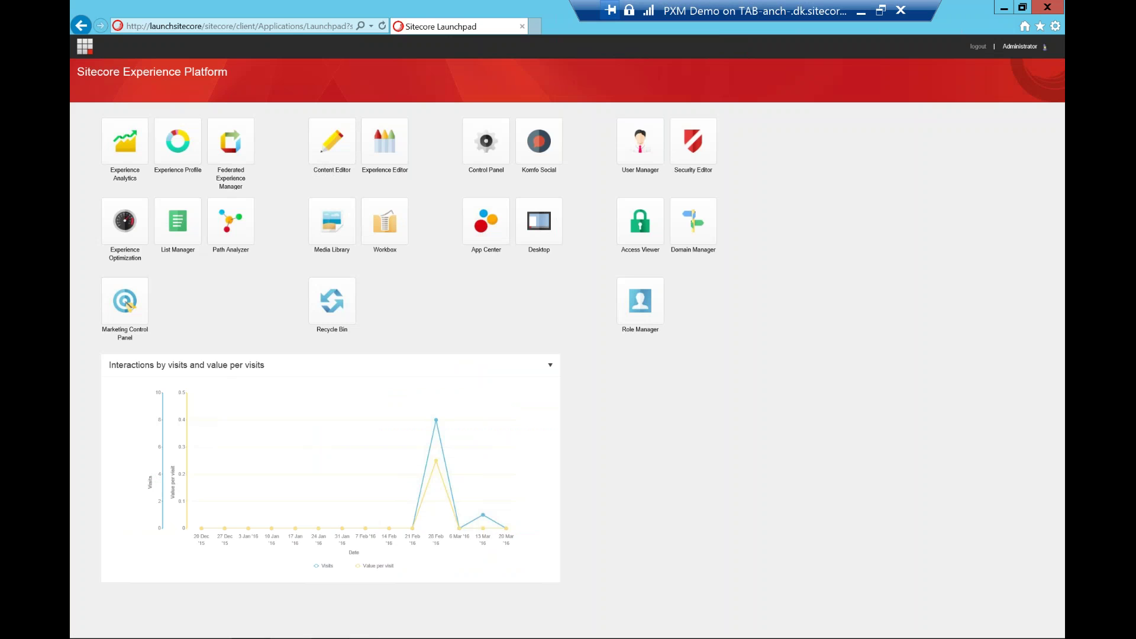
click(332, 170)
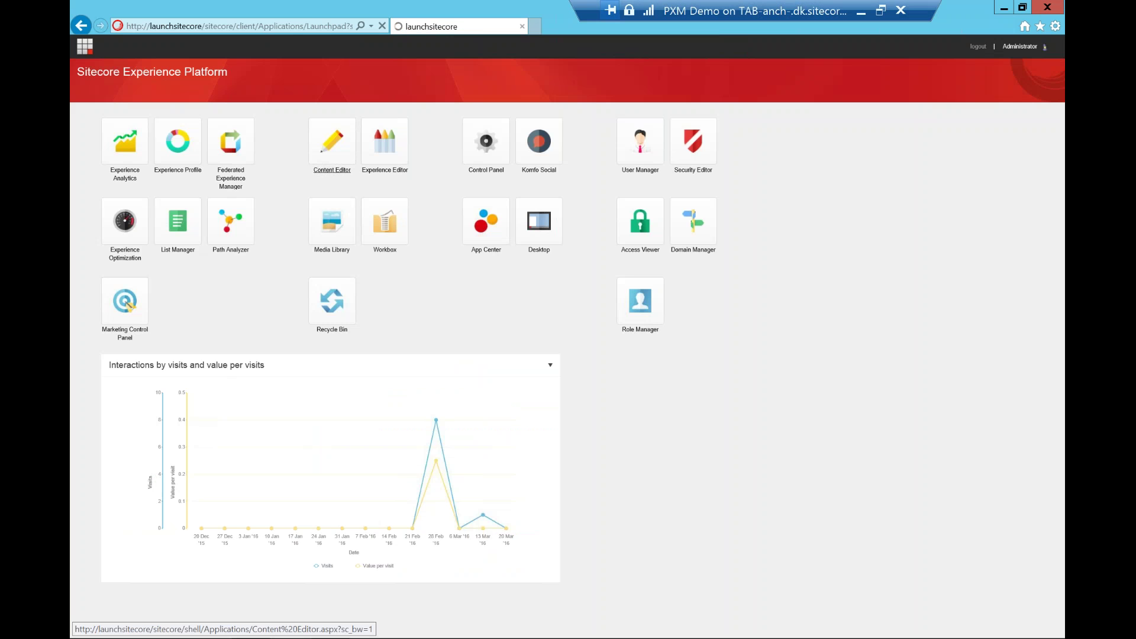
double_click(533, 12)
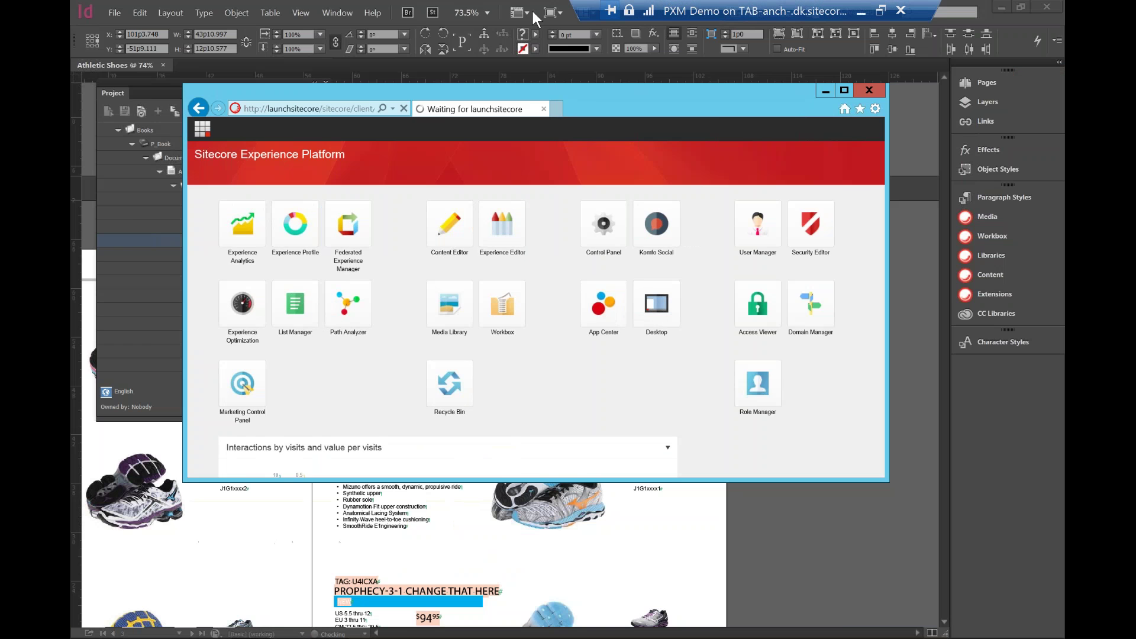
Return to InDesign and select Inspire's Description field to locate INSPIRE-10's description frame
click(925, 121)
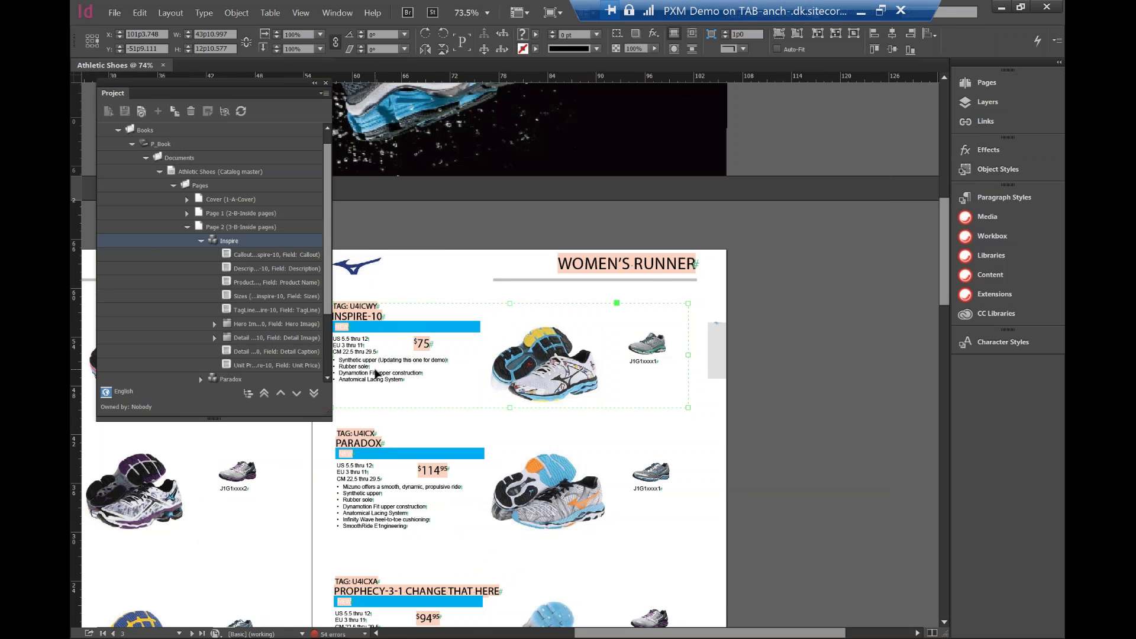
click(258, 267)
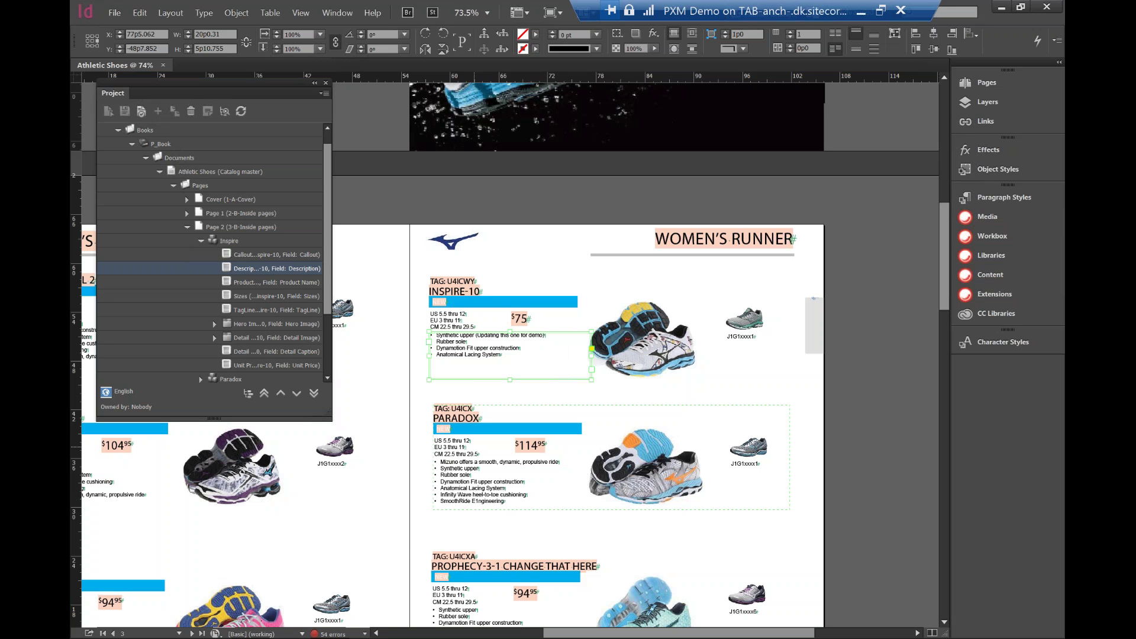
Open the inspire-10 shoe item under Print Media > Mizuno > Running Shoes > Catalog Template > Womens Running
click(248, 577)
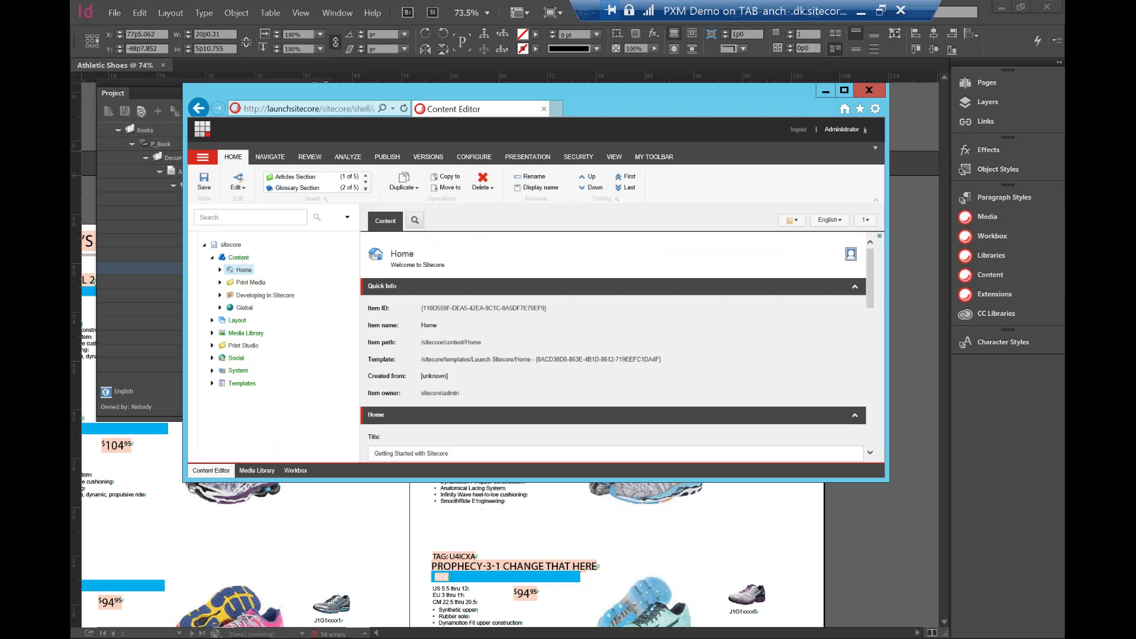
double_click(301, 94)
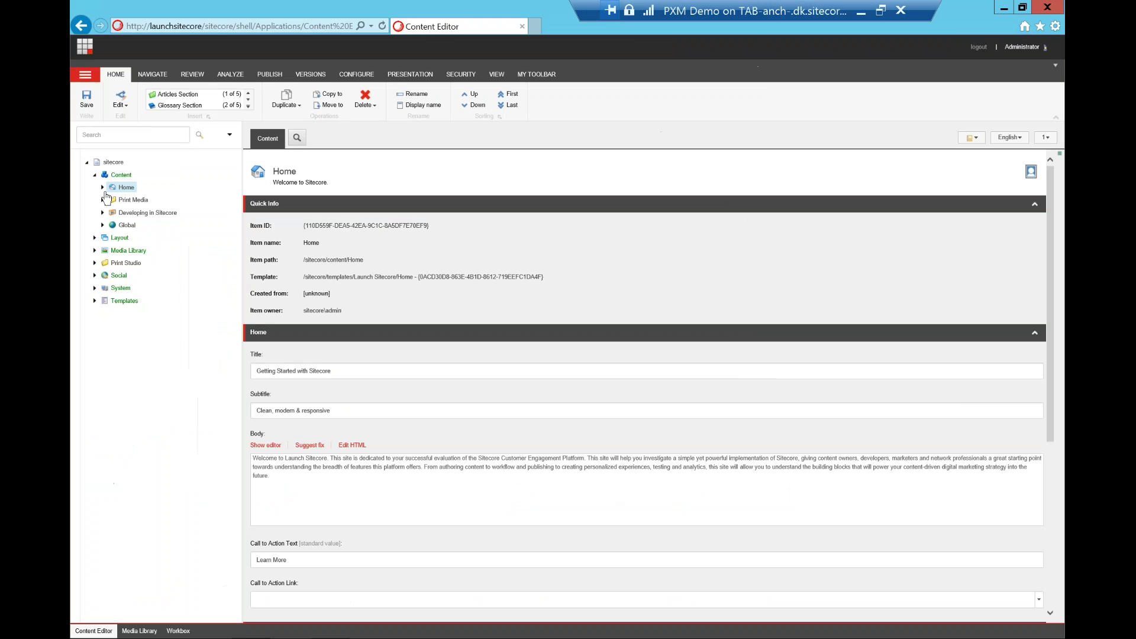
click(103, 200)
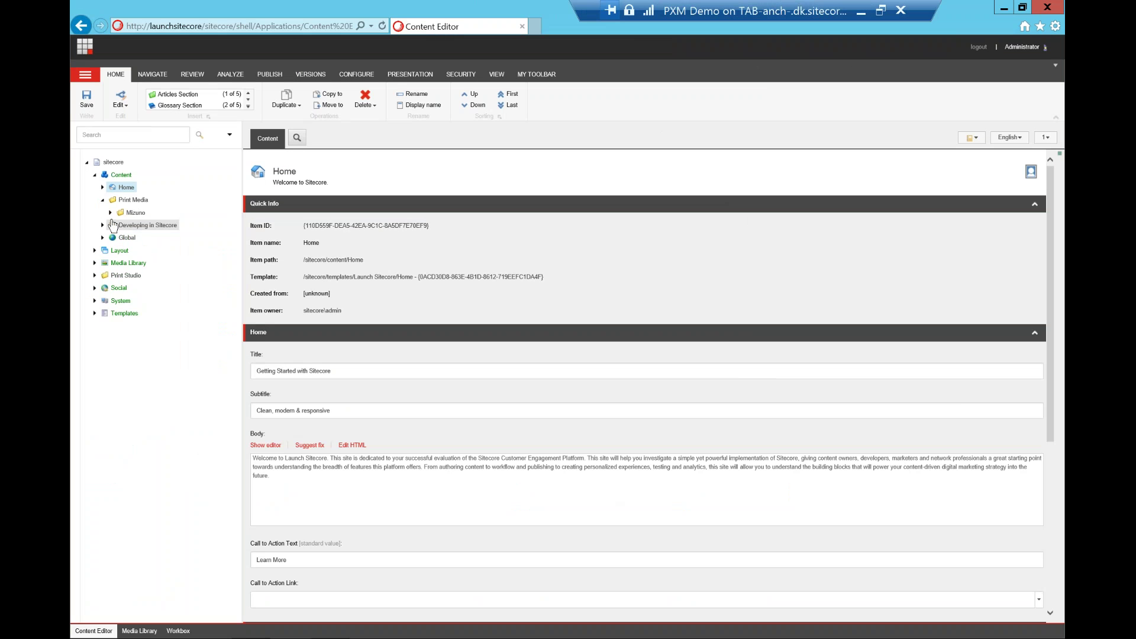
click(110, 213)
click(118, 226)
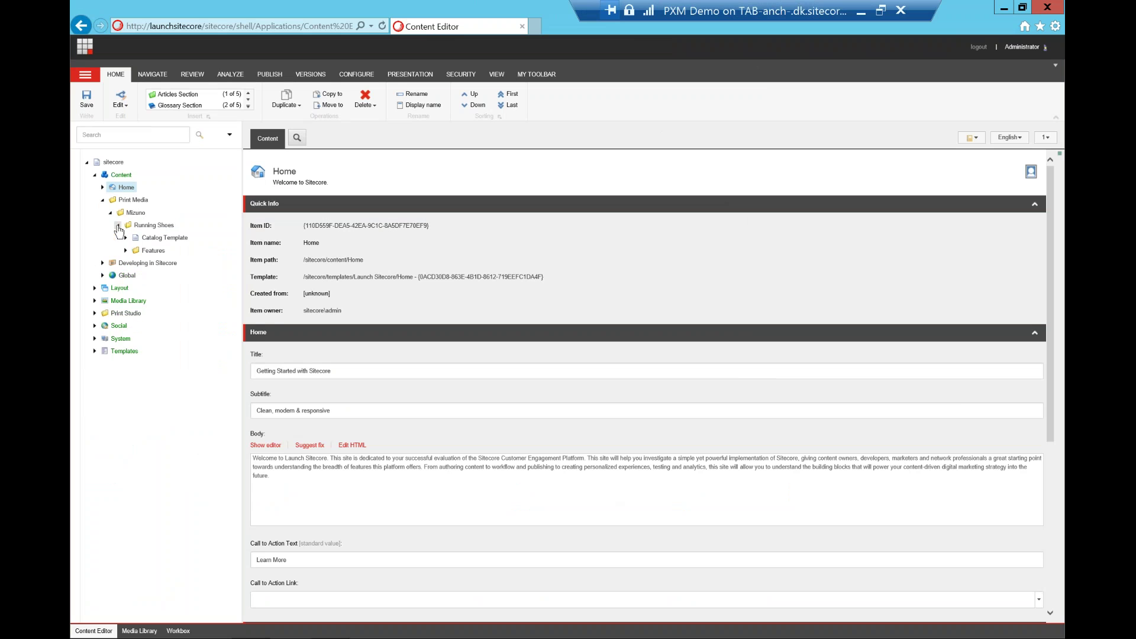
click(125, 238)
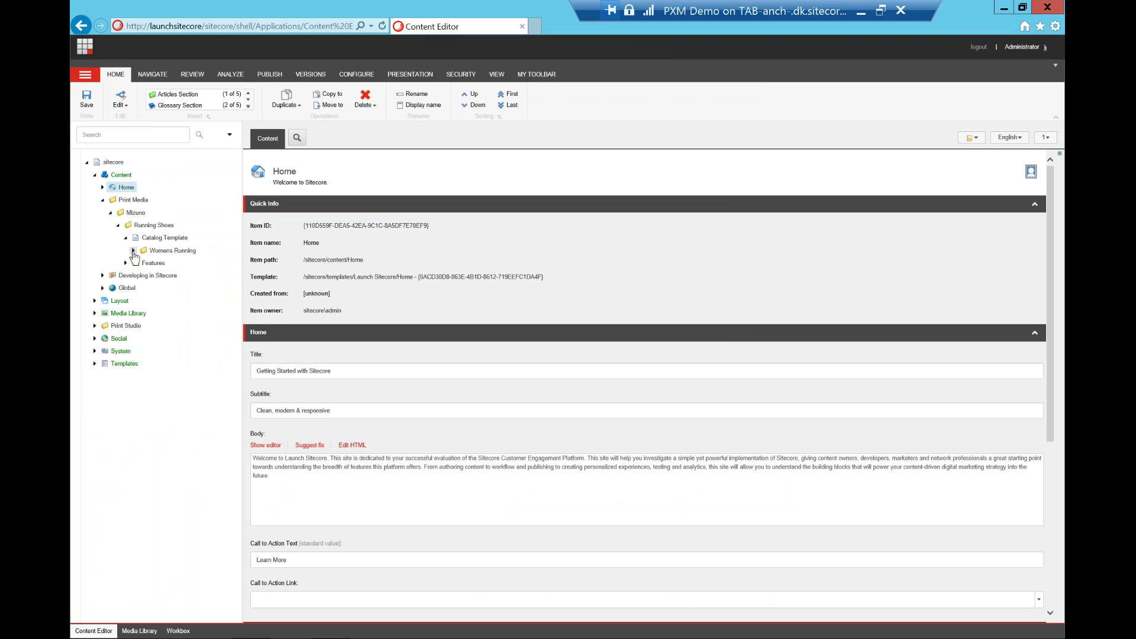
click(133, 250)
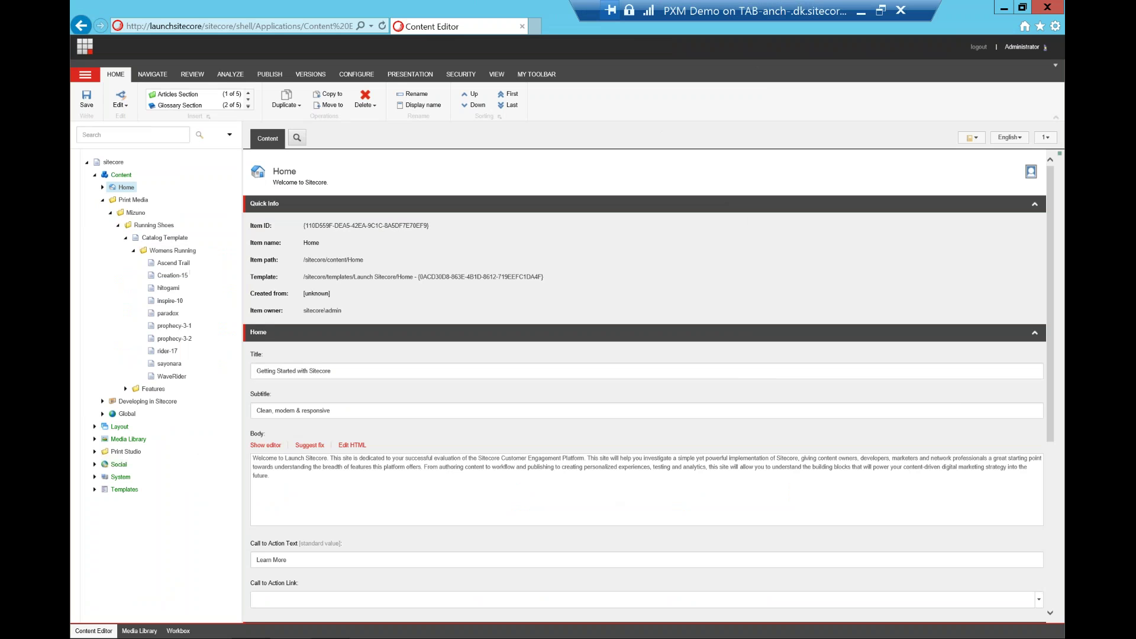
click(171, 303)
Delete the '(Updating this one for demo)' note after 'Synthetic upper' in the description and save the item
click(1050, 553)
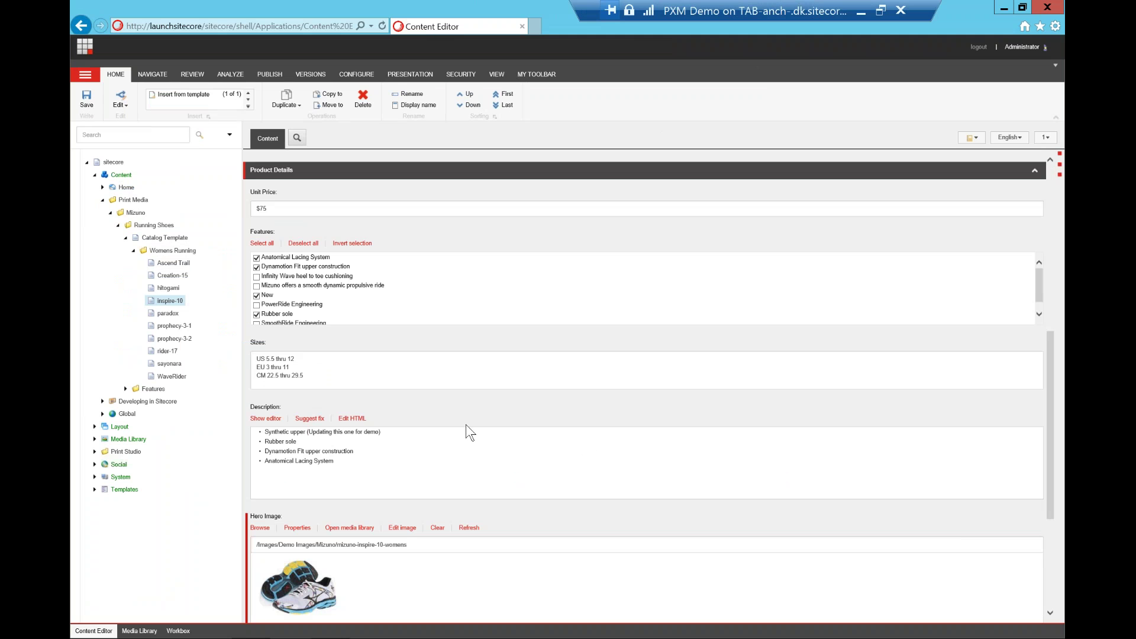
double_click(368, 435)
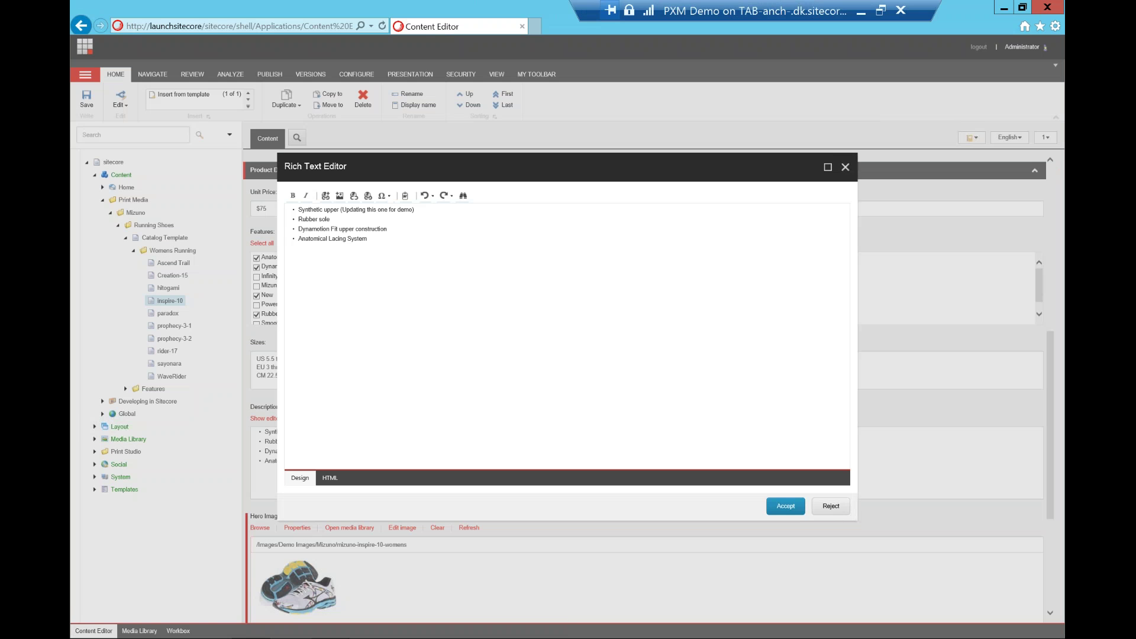
click(340, 212)
shift+click(425, 211)
key(Delete)
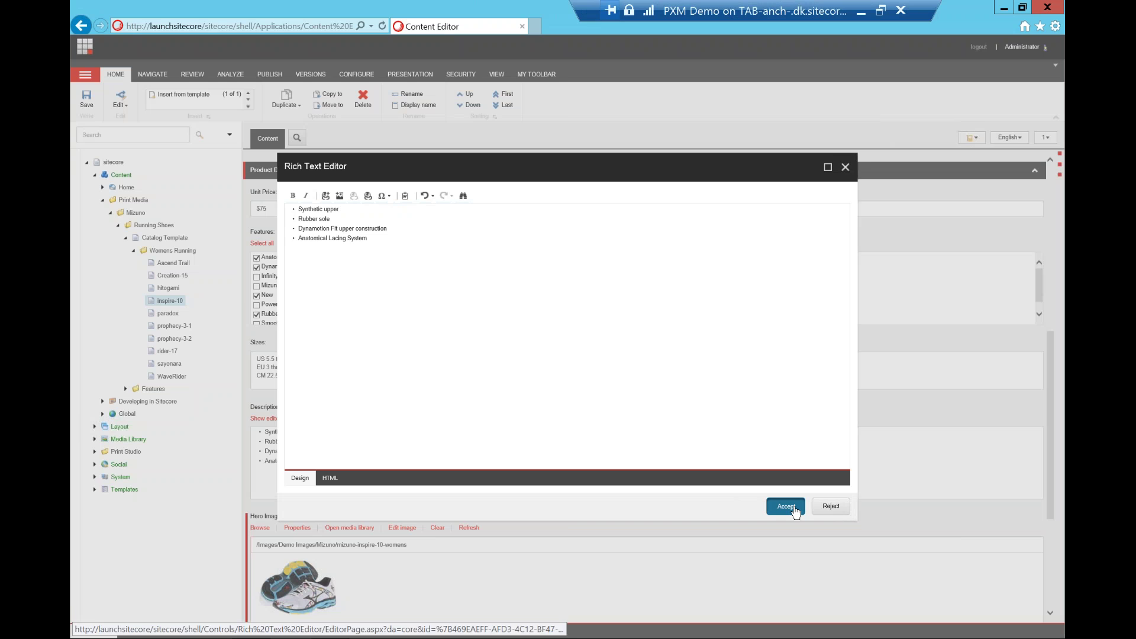
click(787, 507)
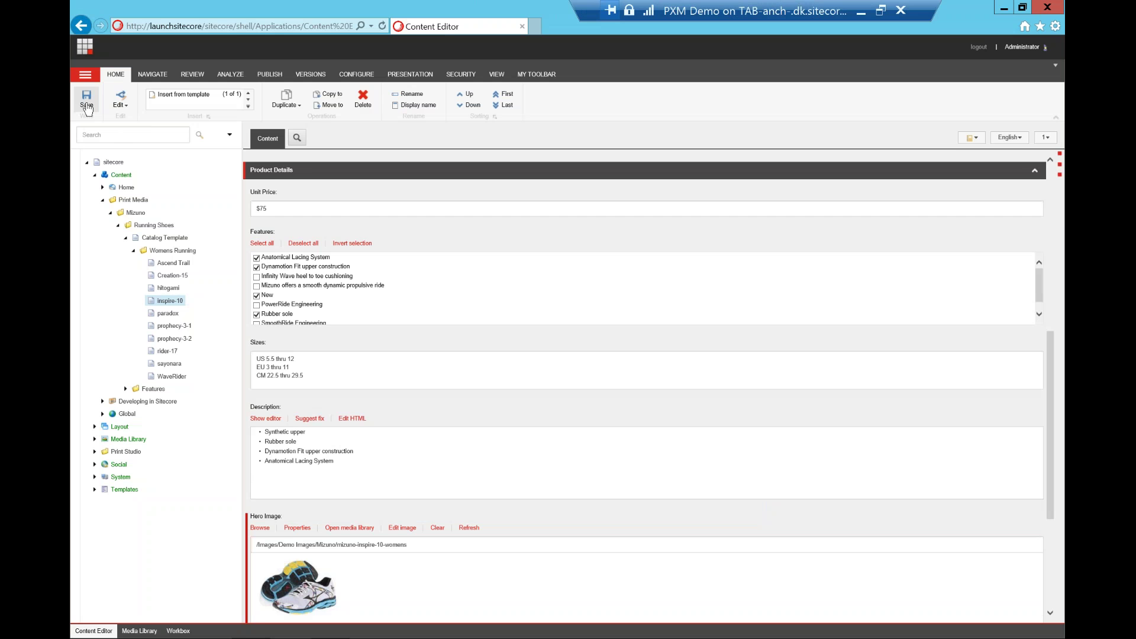
click(86, 107)
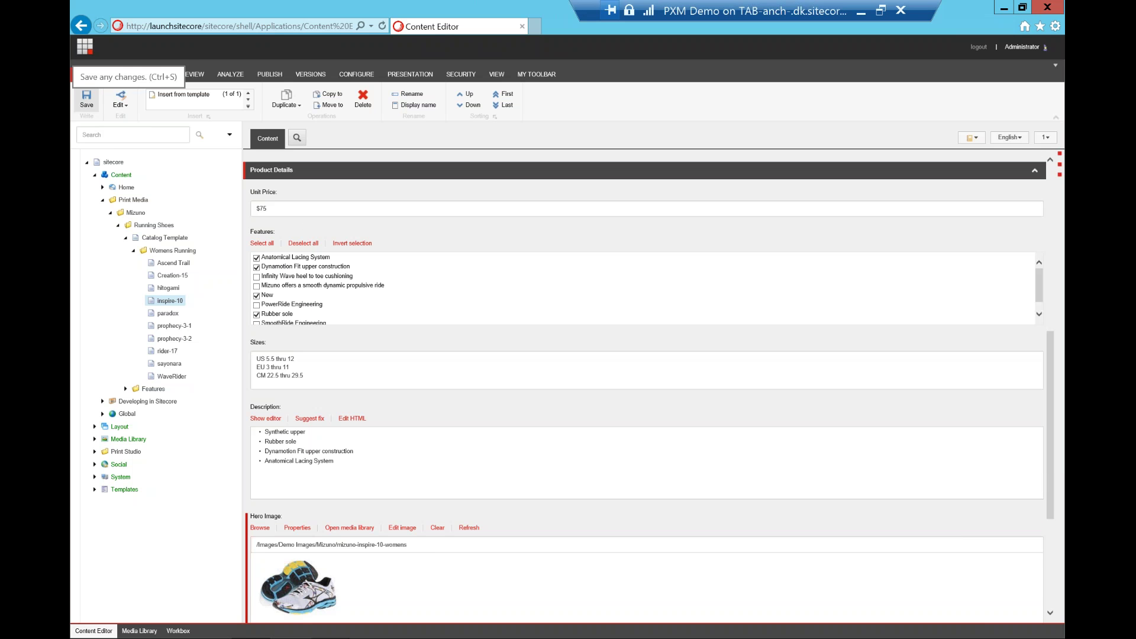
Refresh Page 2 of the Athletic Shoes catalog with the new Inspire-10 text, then close it unsaved
key(alt+Tab)
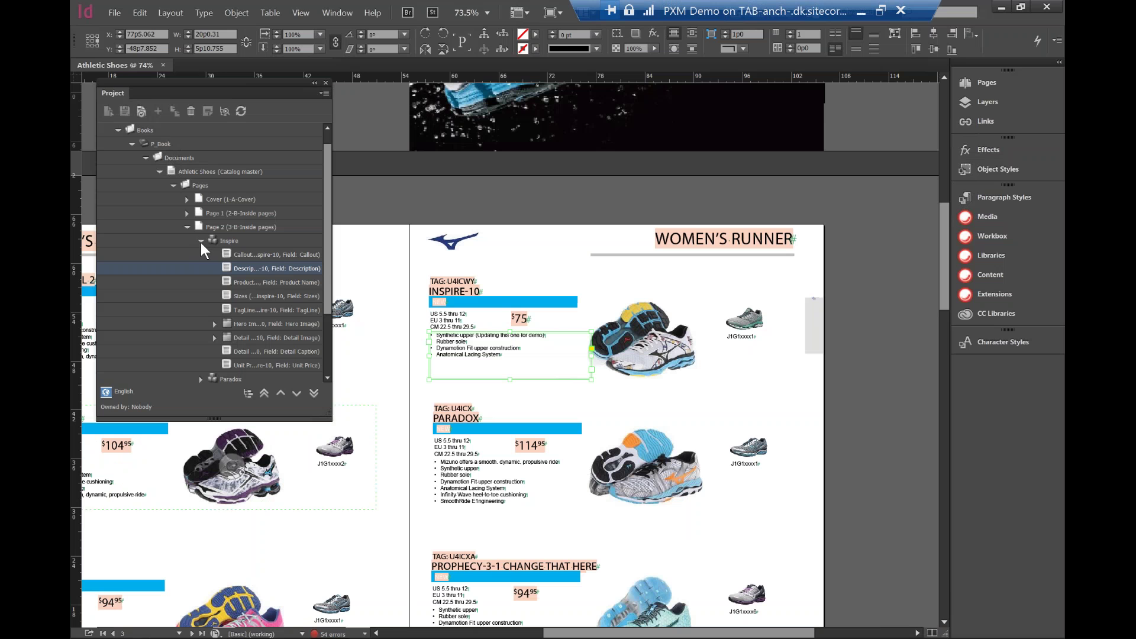
click(225, 227)
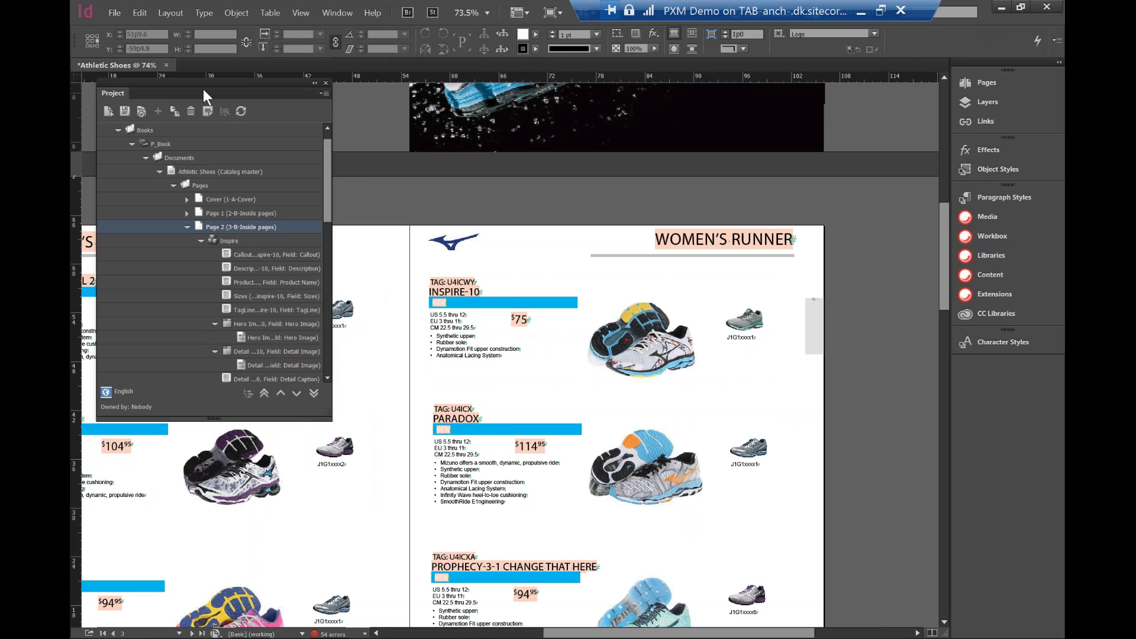
click(167, 65)
click(636, 350)
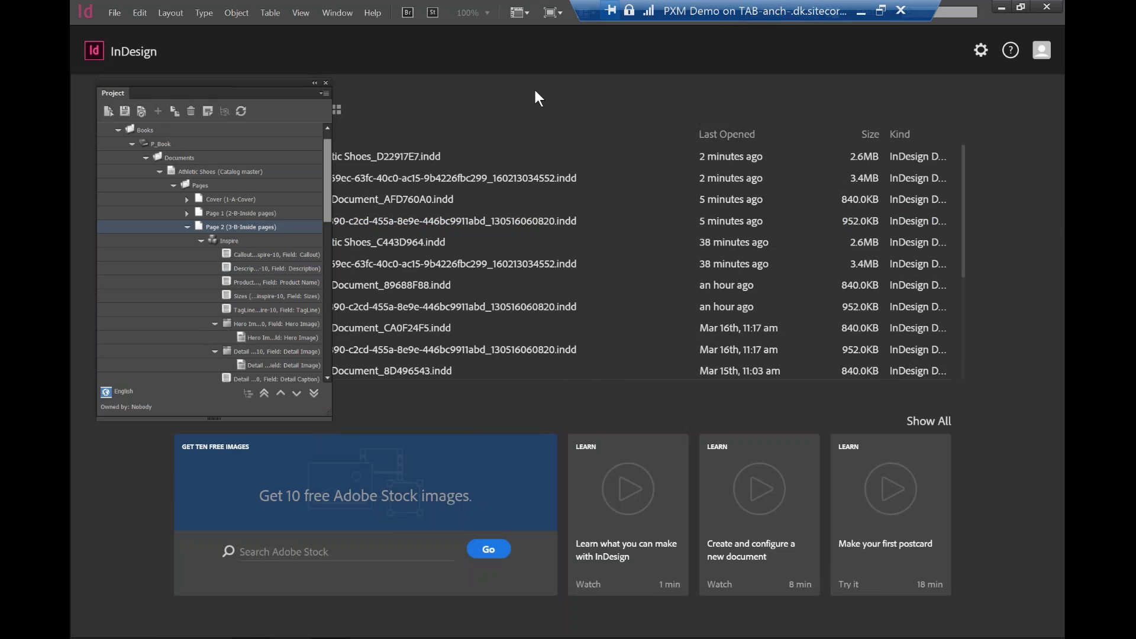
Dock the Sitecore Content panel on the right and load the Mizuno Running Footwear Dynamic Catalog from Libraries
click(335, 13)
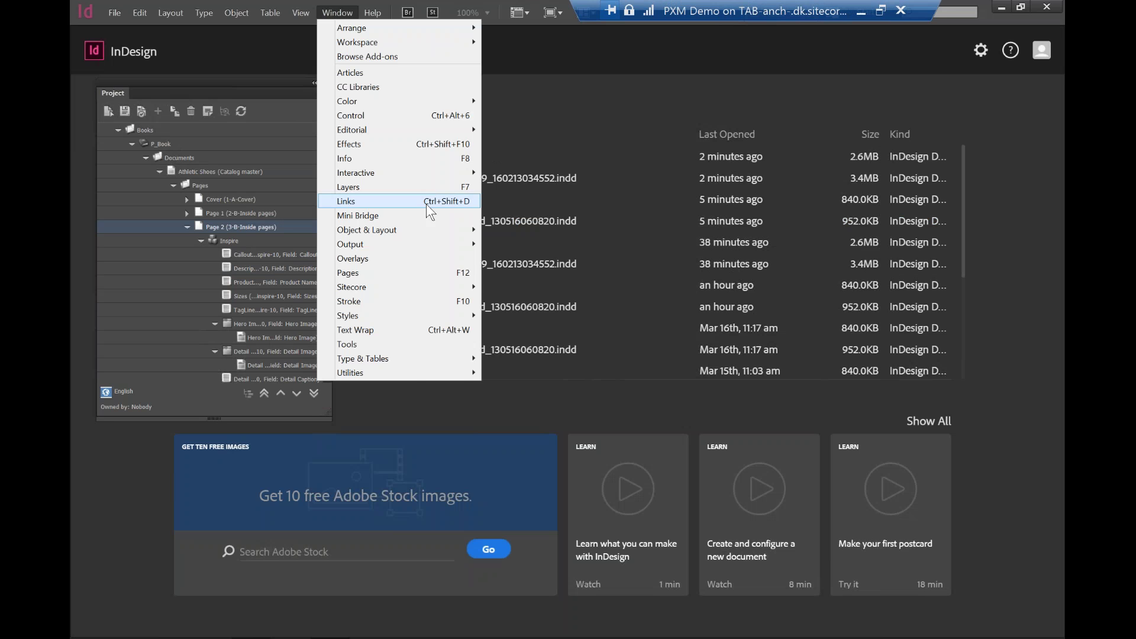
mouse_move(469, 288)
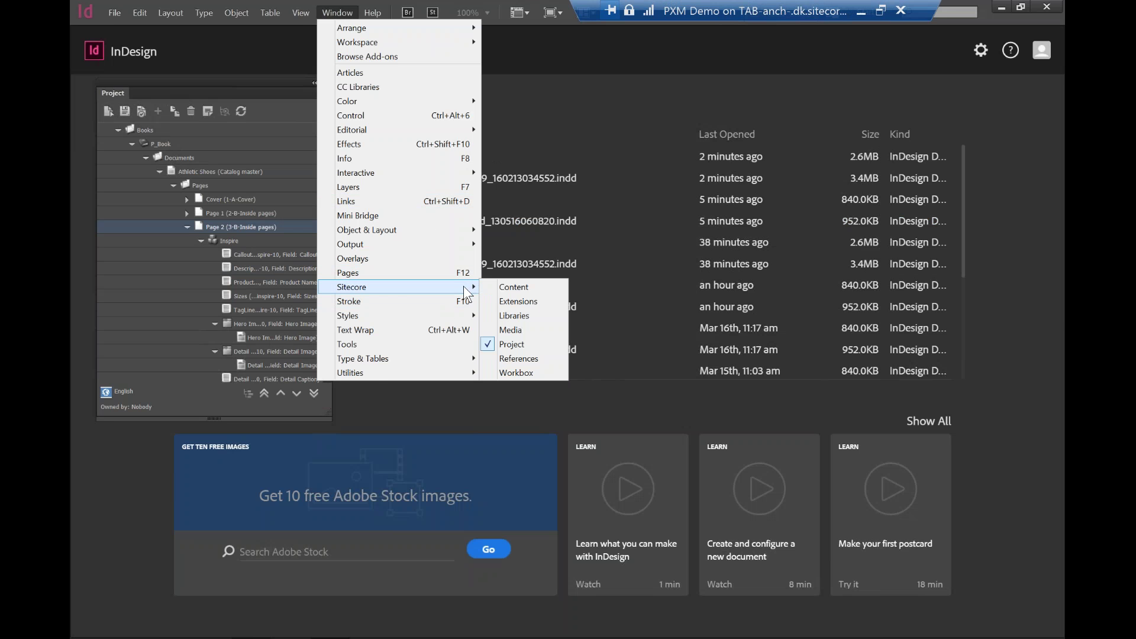
click(519, 287)
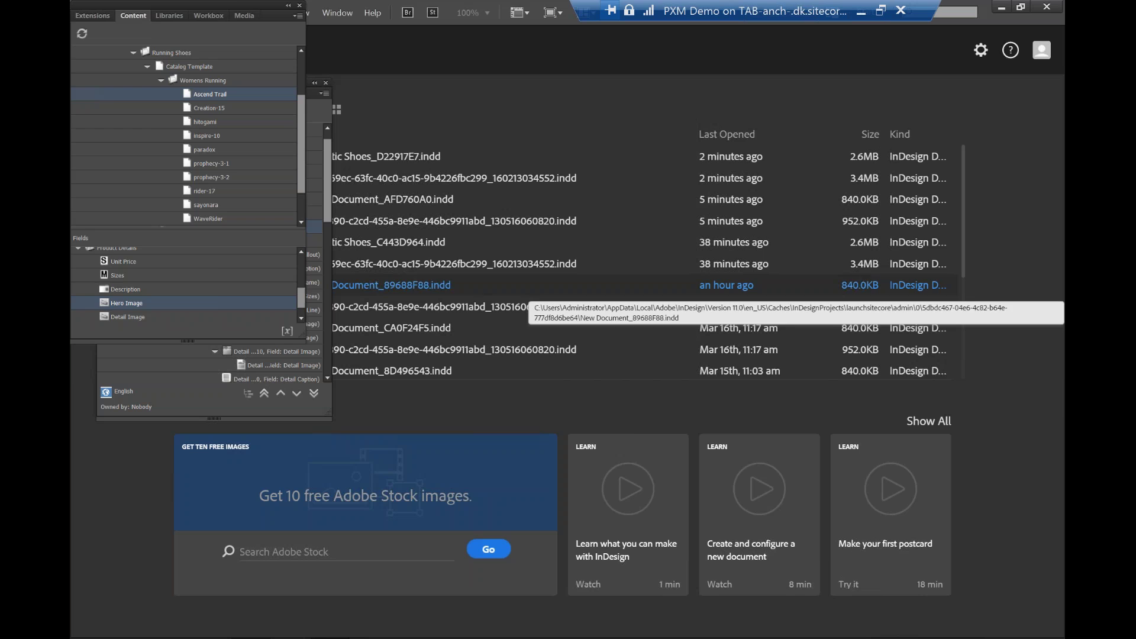
drag(233, 8, 662, 89)
drag(965, 93, 987, 88)
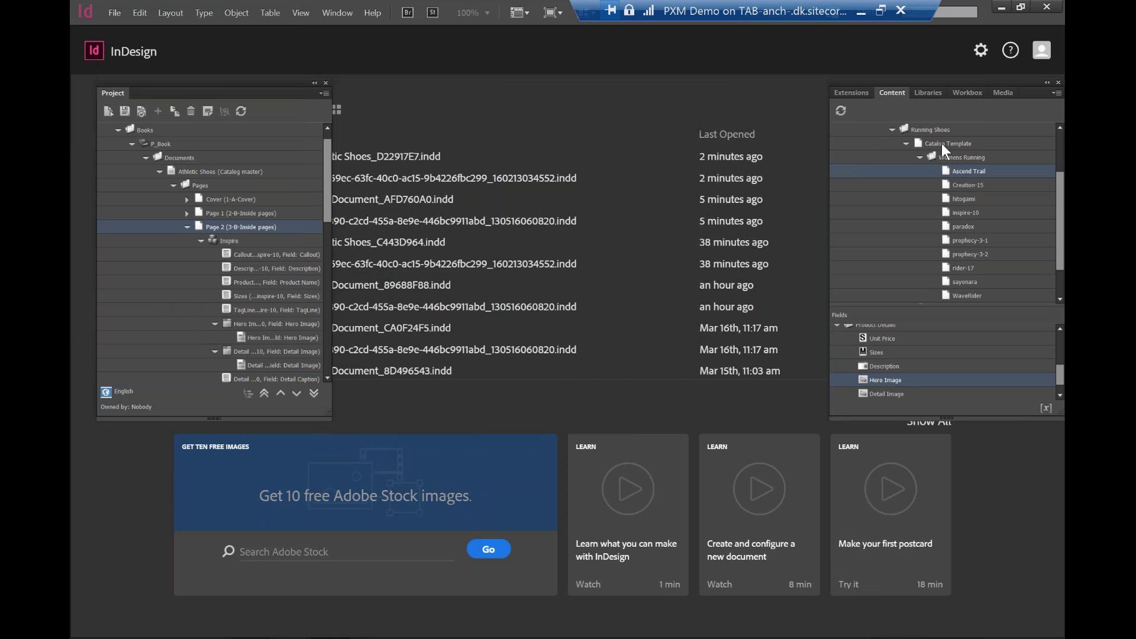
click(927, 93)
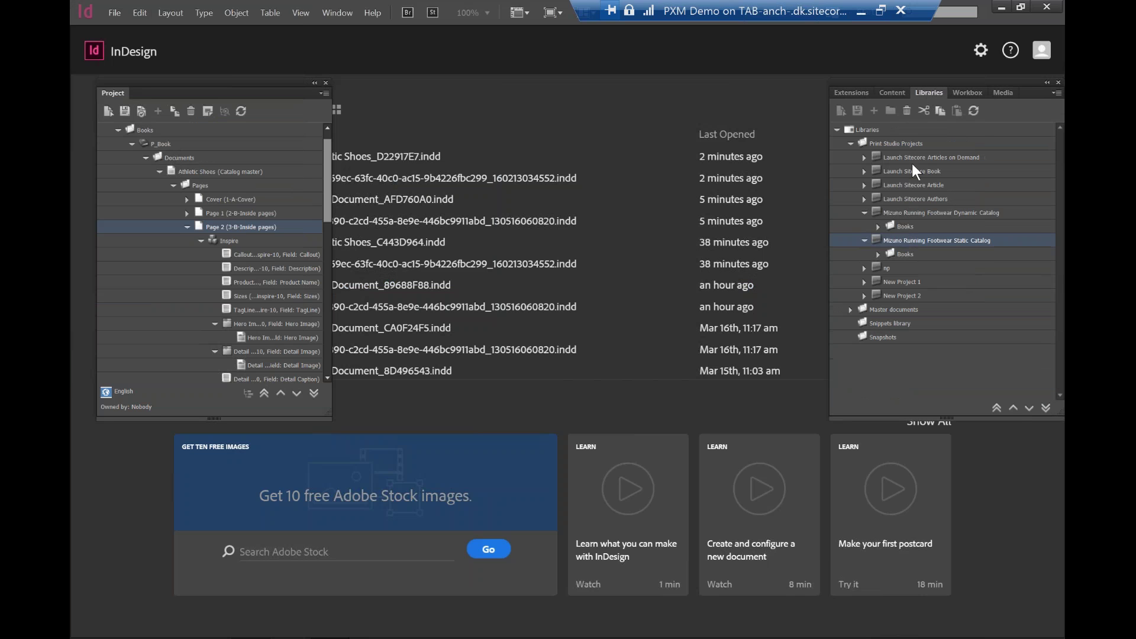
click(881, 214)
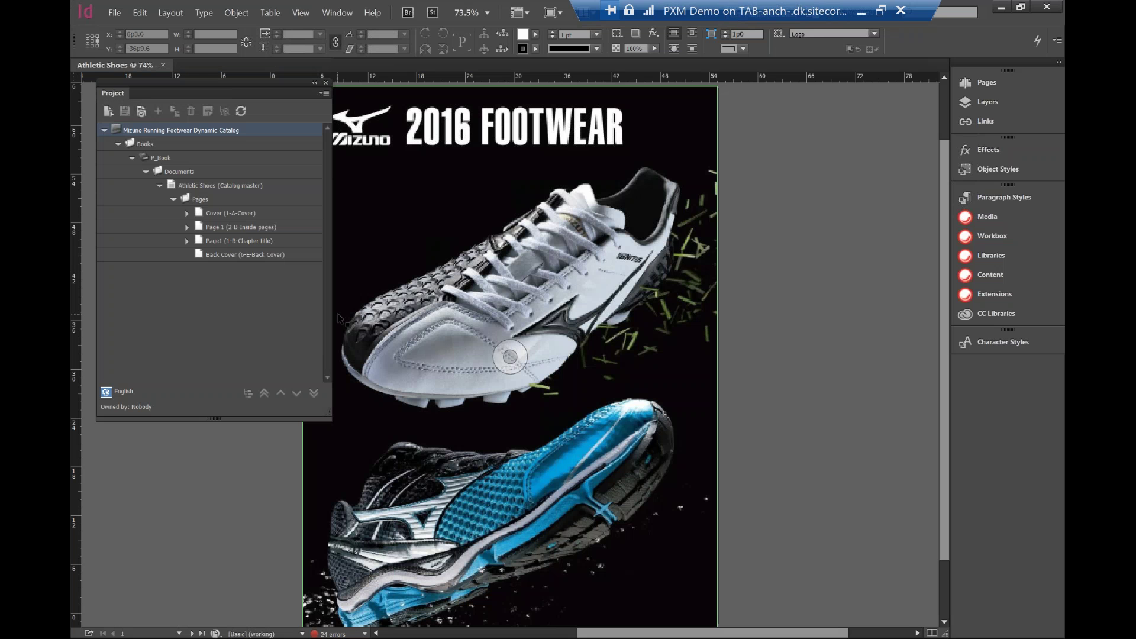
Expand Page1, Running Head, Article and Body to inspect the New section's three shoes, then return to Sitecore
click(186, 241)
click(231, 242)
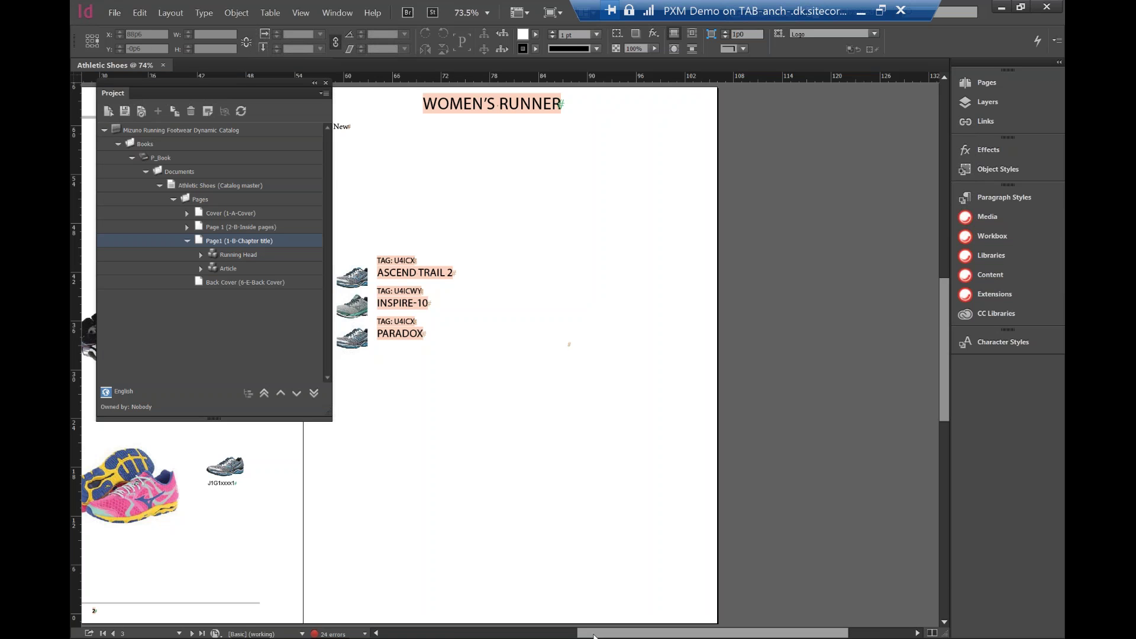
drag(593, 635, 471, 613)
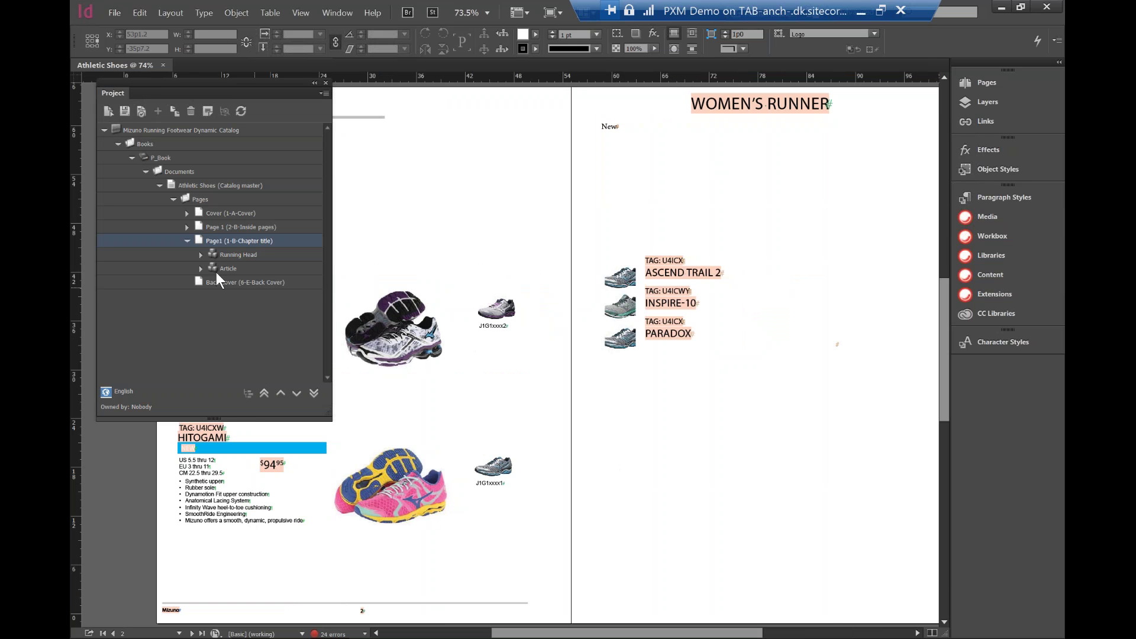
click(200, 254)
click(200, 281)
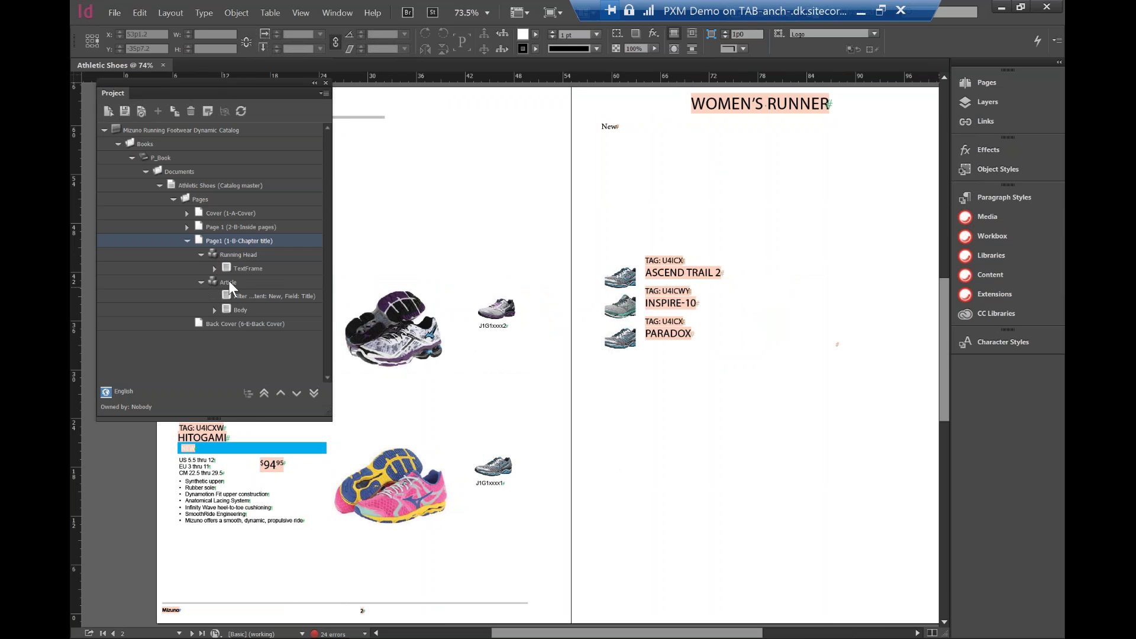
click(229, 282)
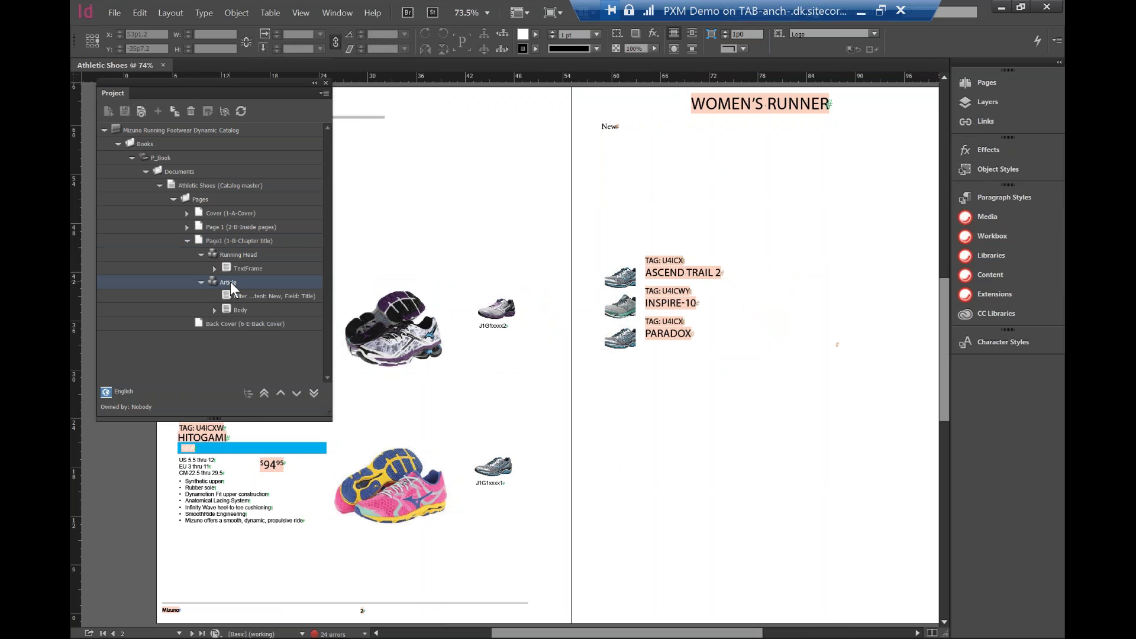
click(266, 300)
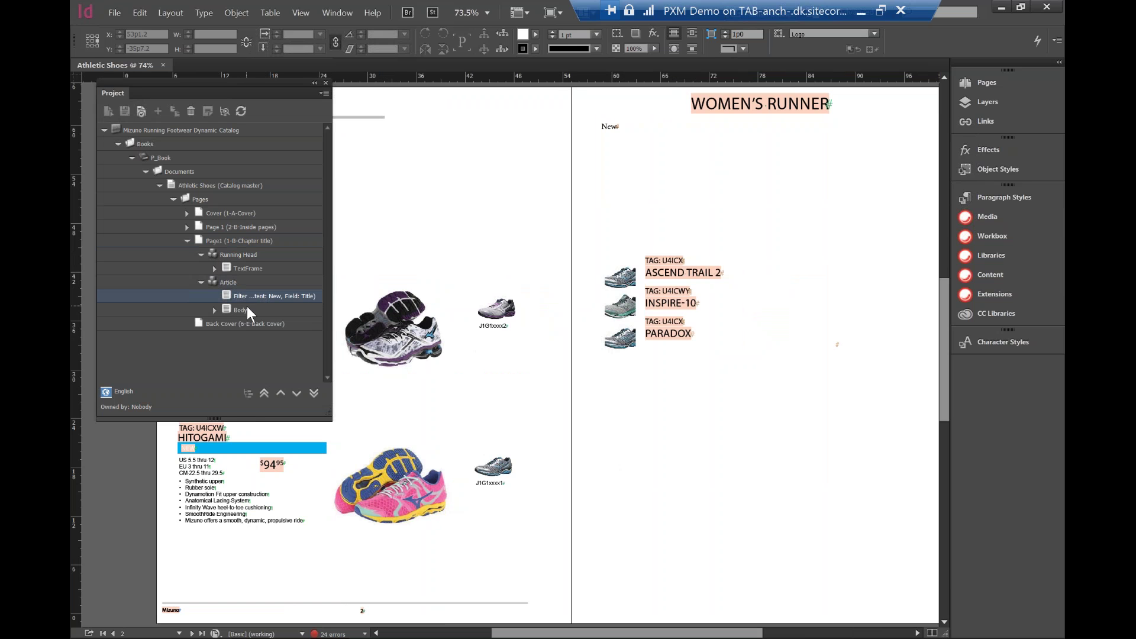
click(214, 310)
click(228, 307)
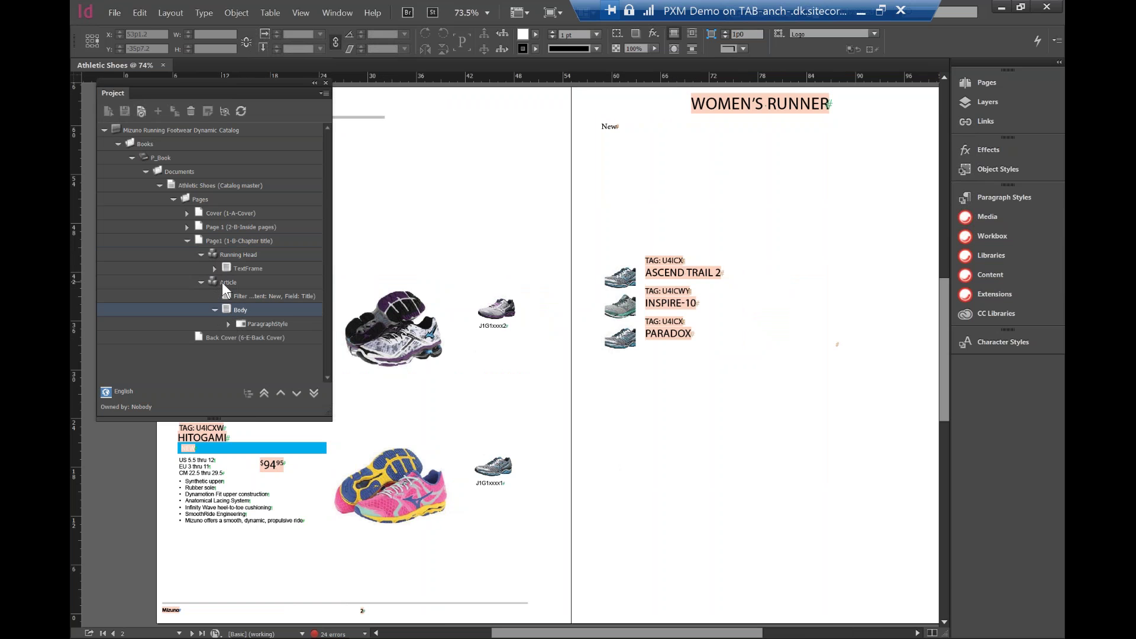
click(222, 283)
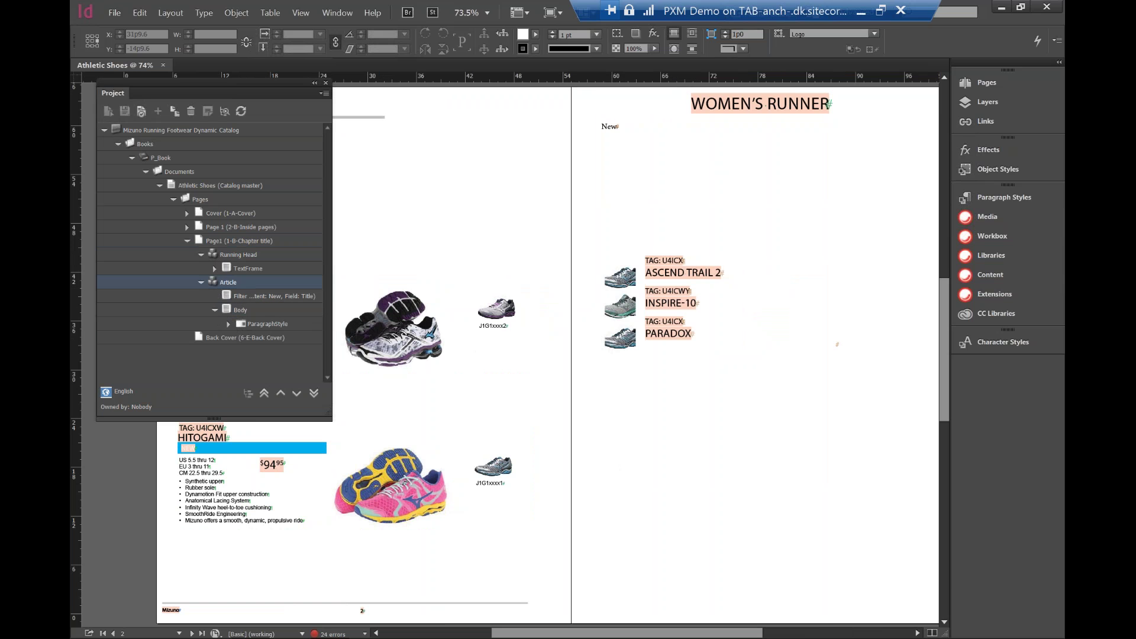
key(alt+Tab)
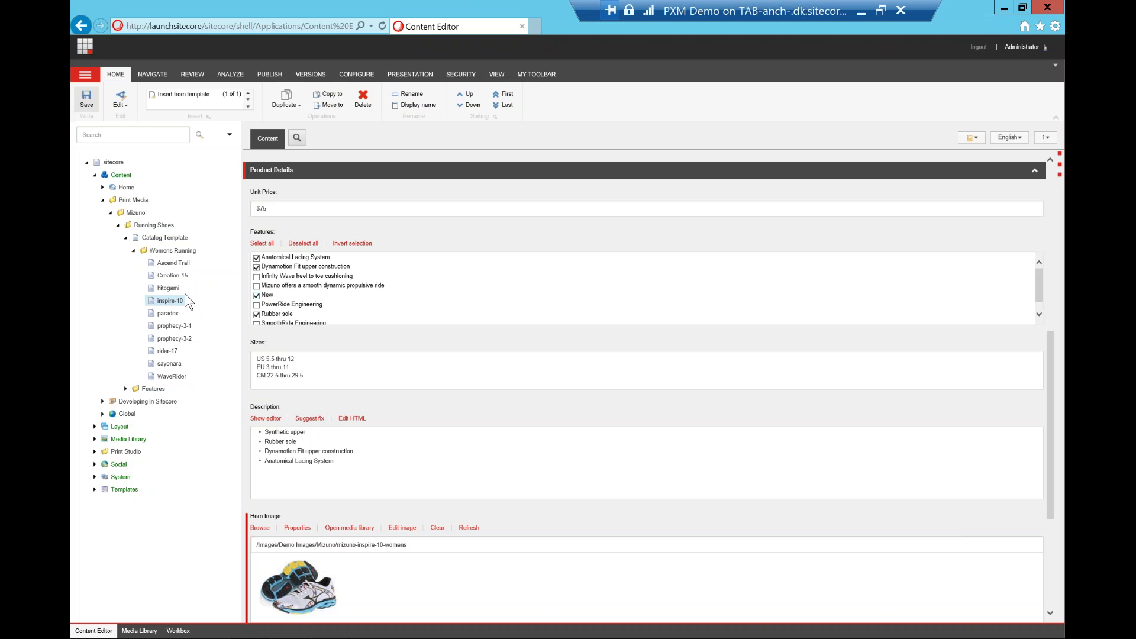
Untick the New feature on the paradox shoe, save it, and bring InDesign back to the front
click(175, 262)
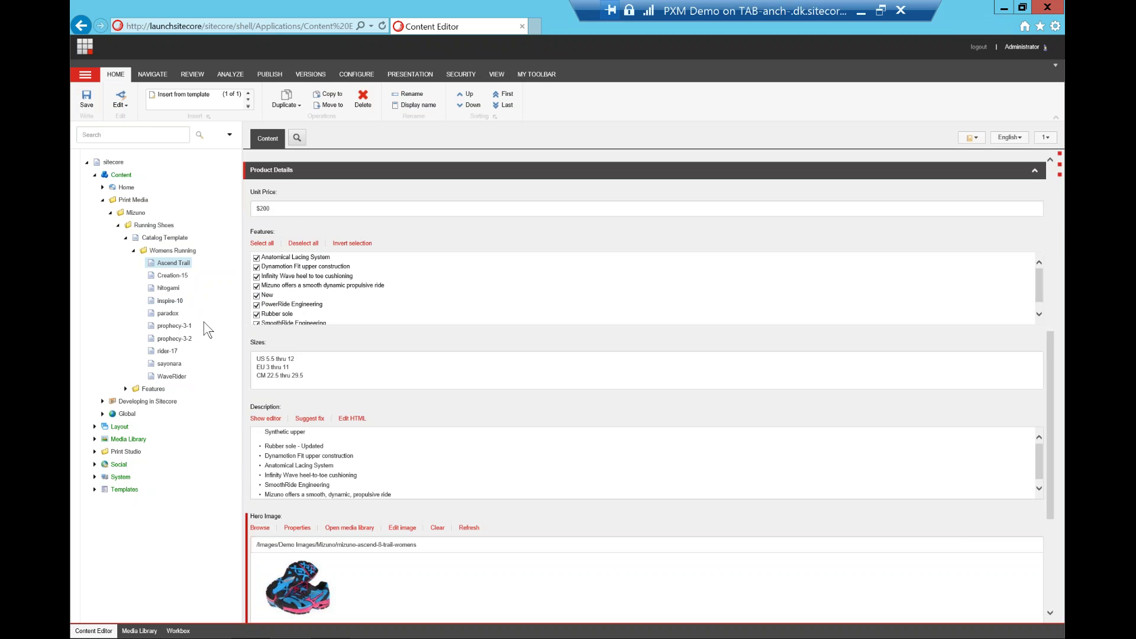
click(221, 313)
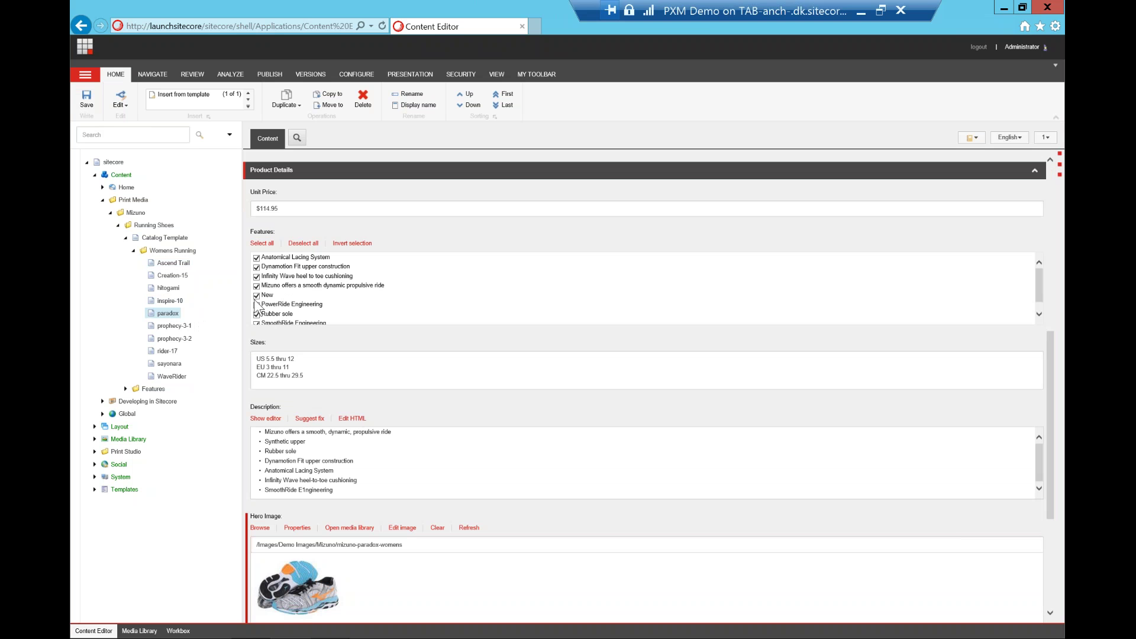
click(257, 295)
click(87, 99)
double_click(453, 13)
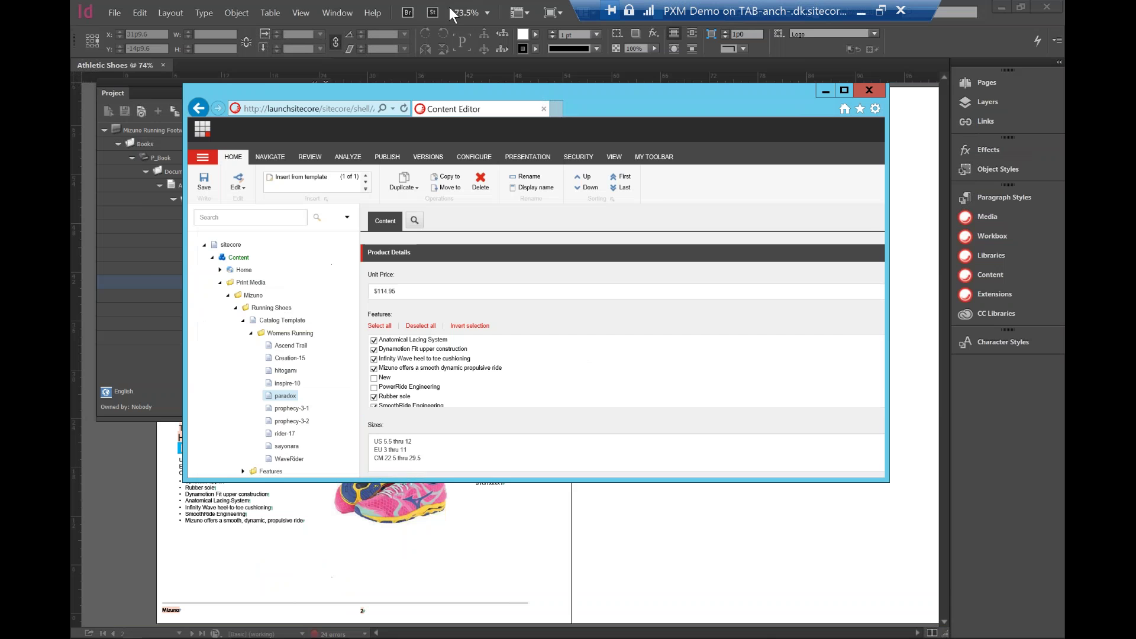
click(912, 160)
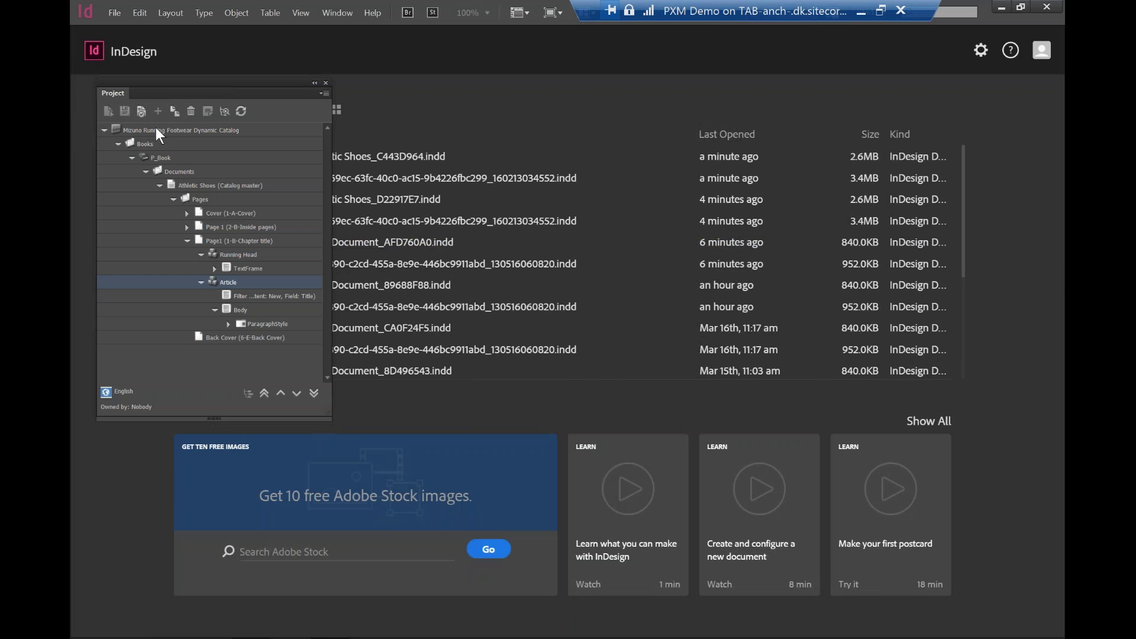
Reopen the Mizuno Running Footwear Dynamic Catalog from the PXM Project panel
click(159, 131)
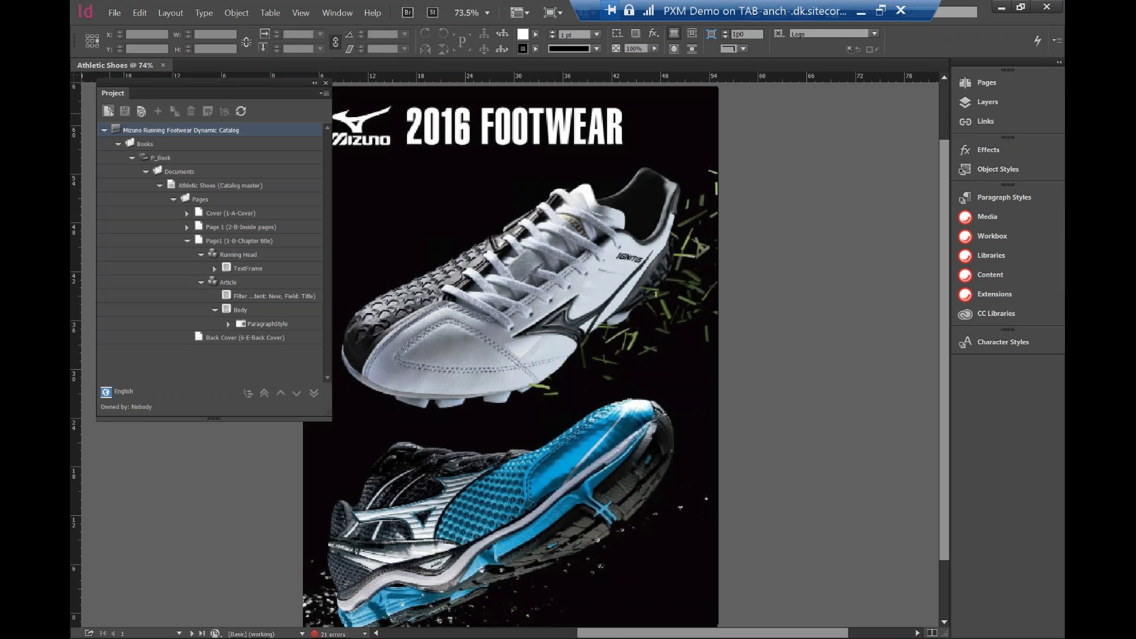
Jump to the Women's Runner page via Page1 (1-B-Chapter title), now listing Ascend Trail 2 and Inspire-10
click(213, 241)
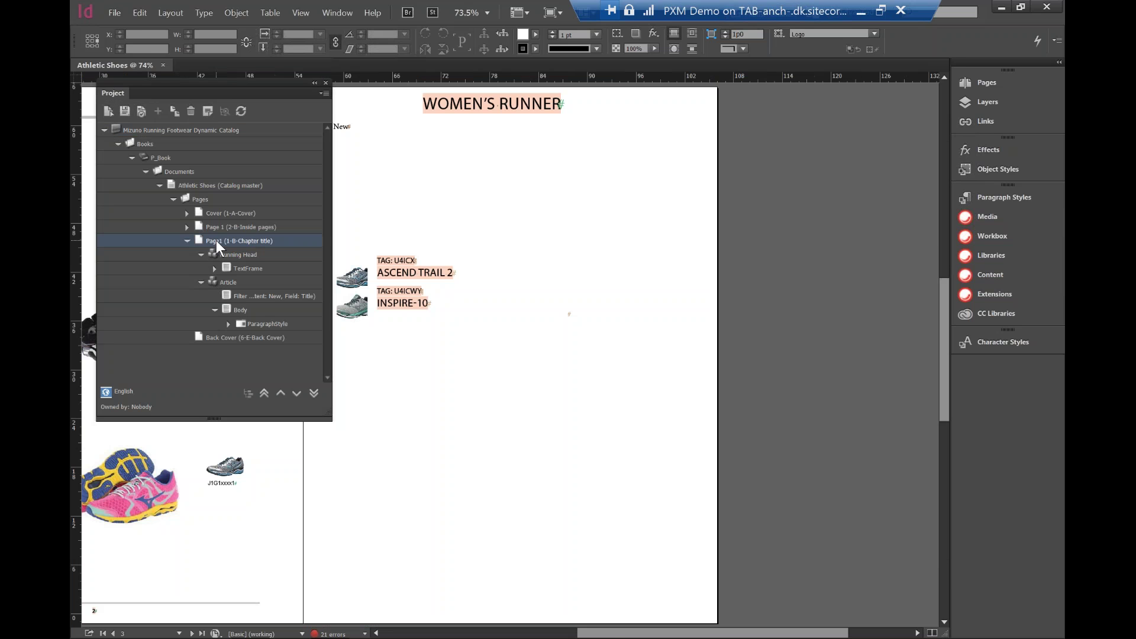